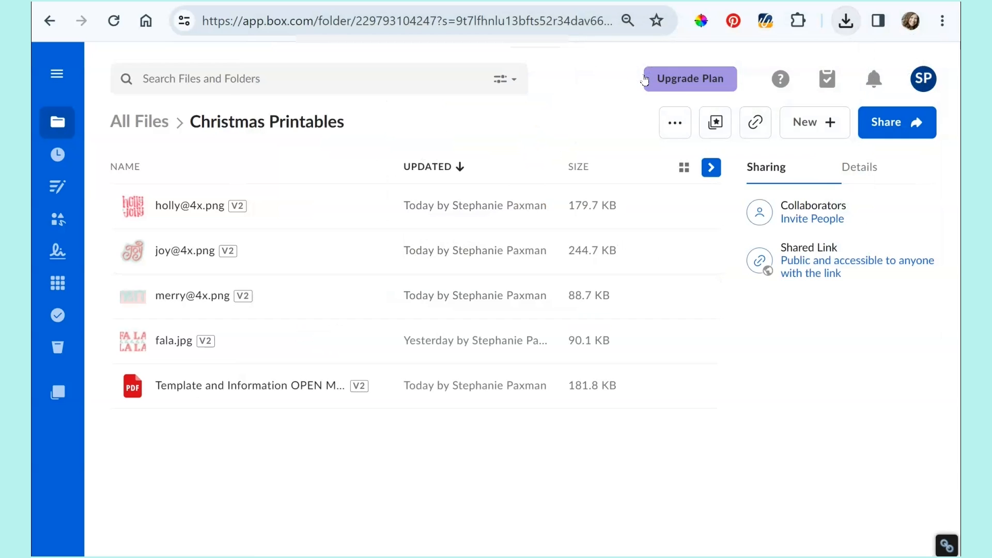
Extract the downloaded Christmas Printables.zip to its default destination and open the extracted Christmas Printables folder.
left_click(650, 71)
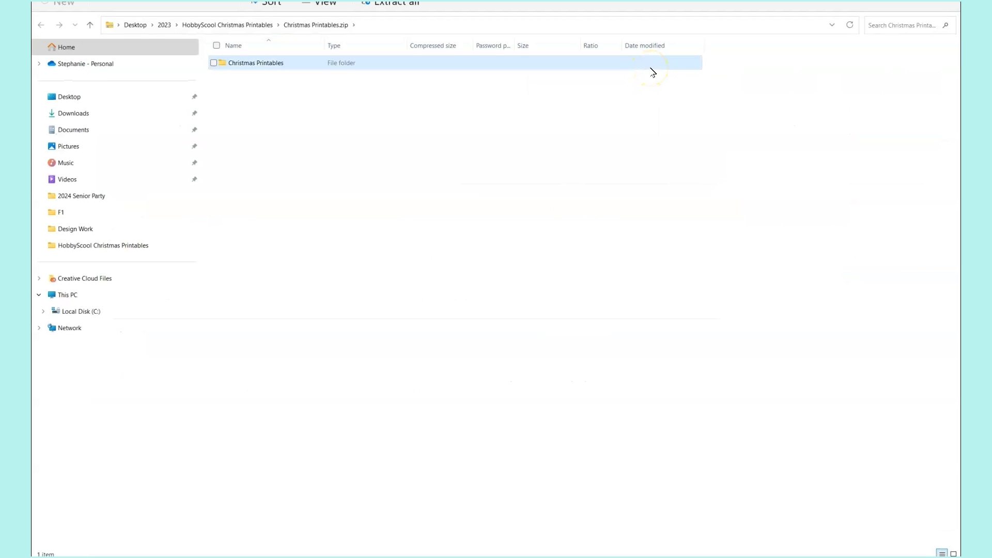
left_click(389, 10)
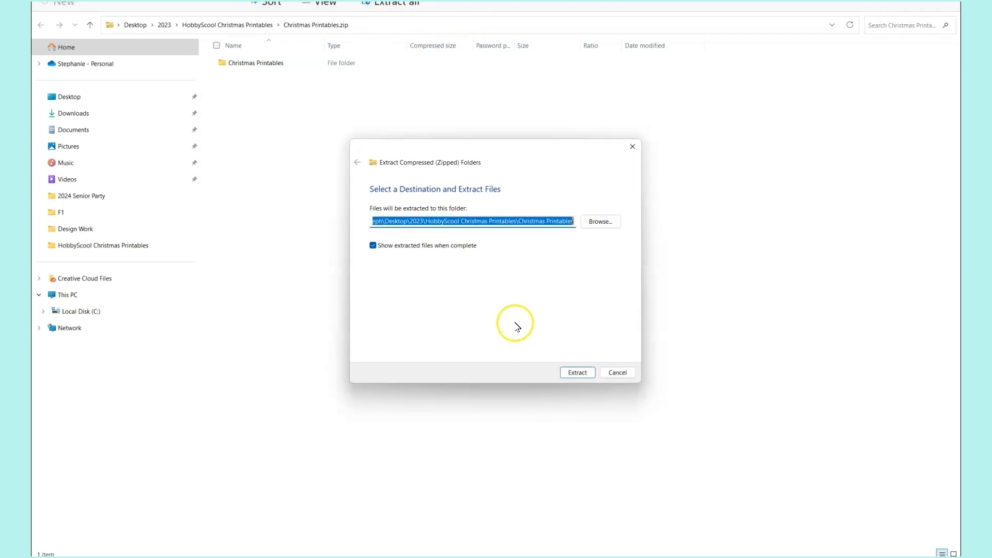
left_click(577, 372)
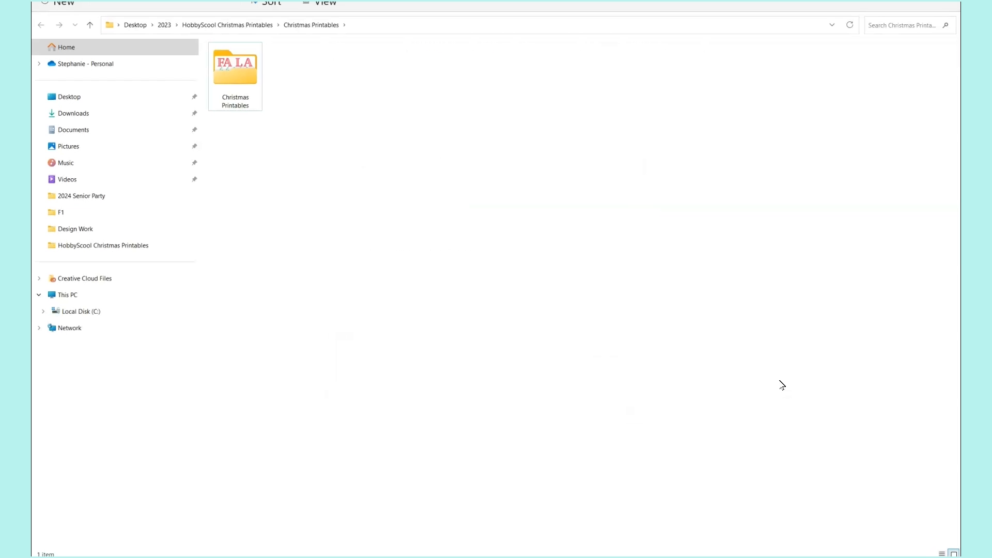
left_click(231, 80)
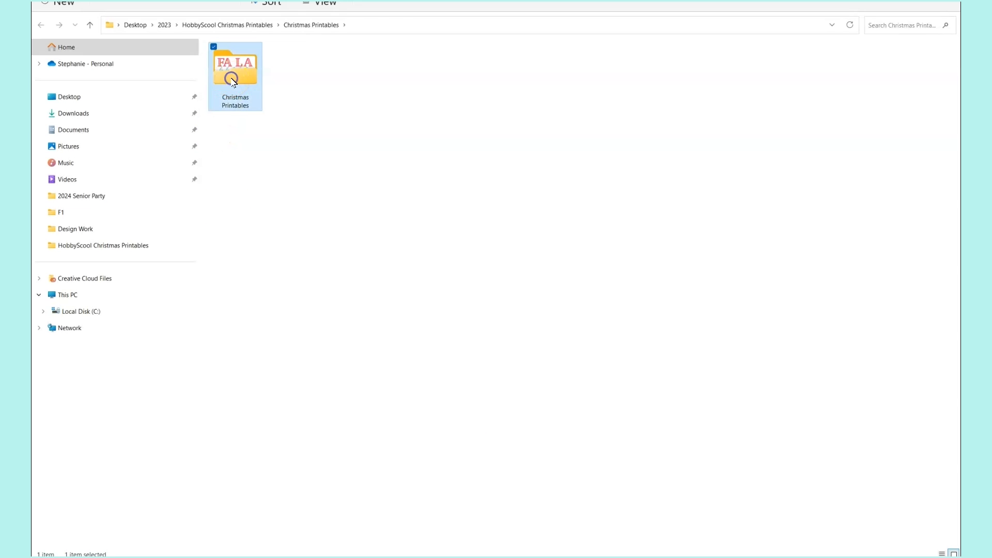
double_click(232, 80)
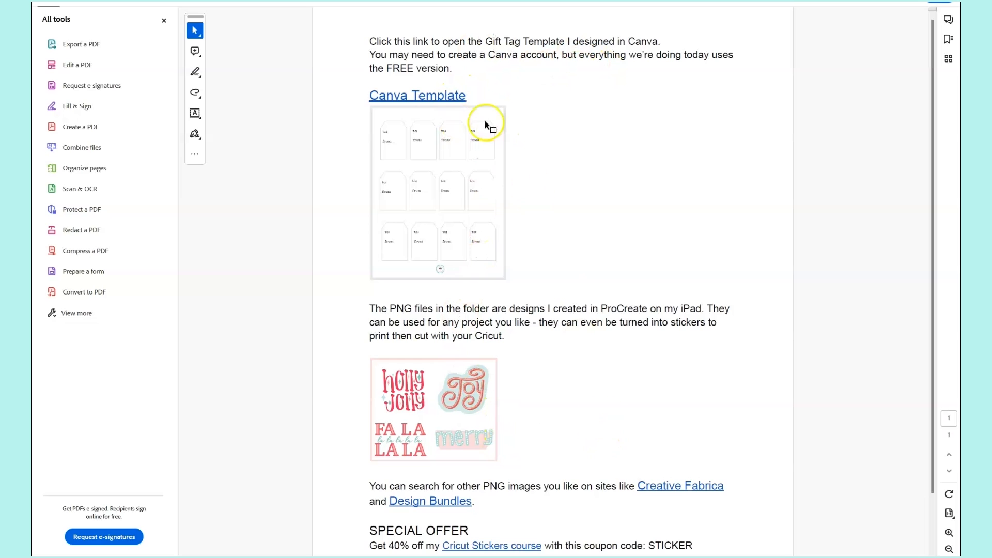
Follow the Canva Template link in the PDF and start a new design from the shared gift tag template.
left_click(447, 99)
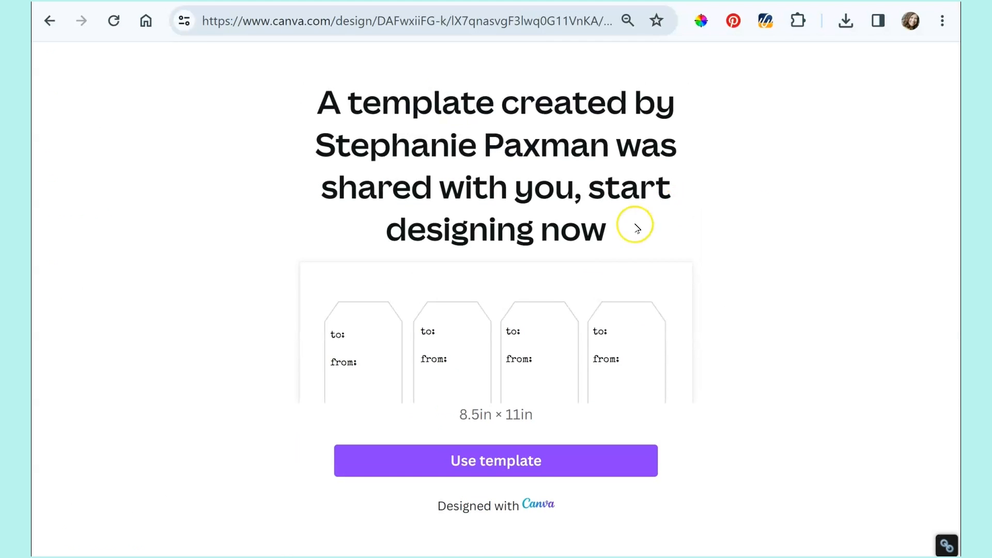
left_click(538, 467)
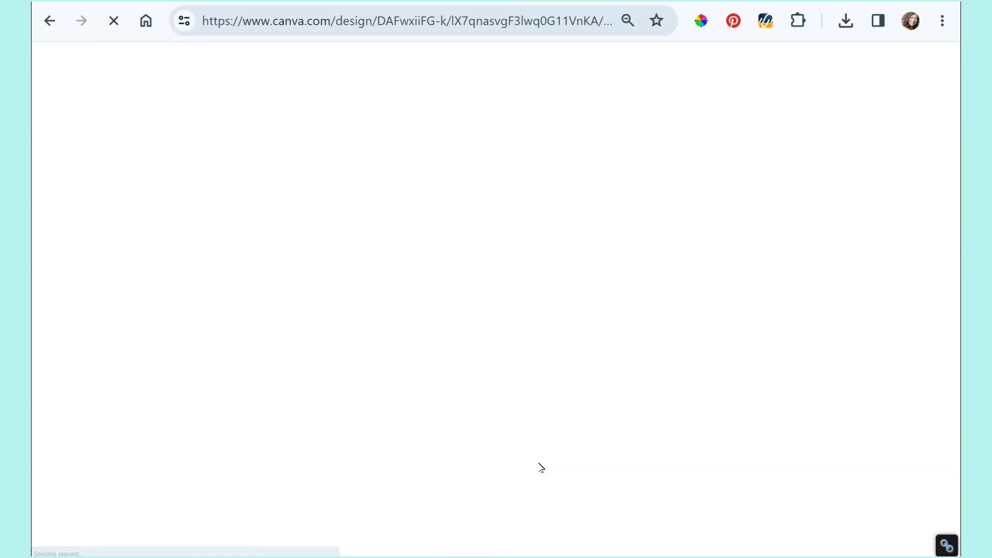
left_click(944, 109)
Change the to/from text on the first middle-row tag to the Brittany handwriting font at size 17.6.
left_click_drag(671, 546, 708, 546)
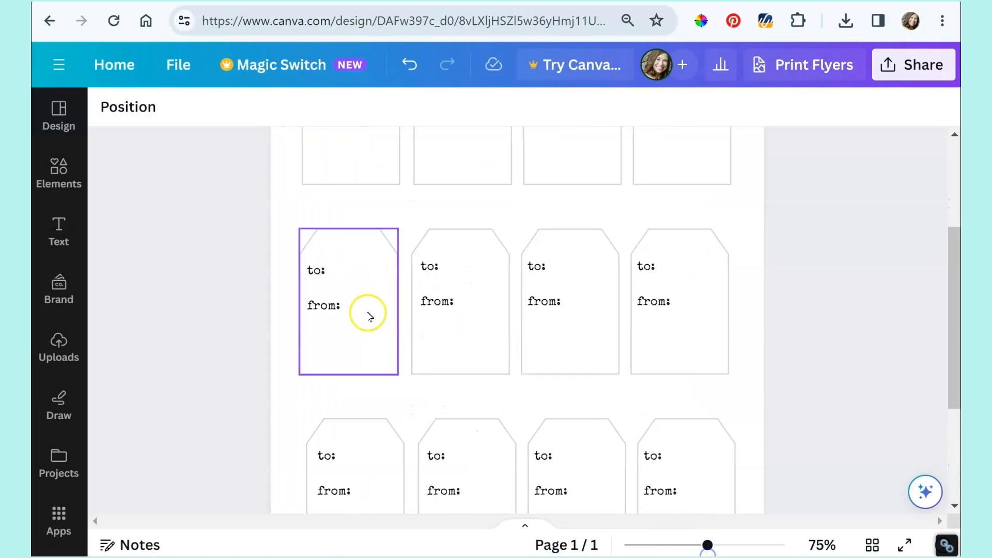
left_click(333, 312)
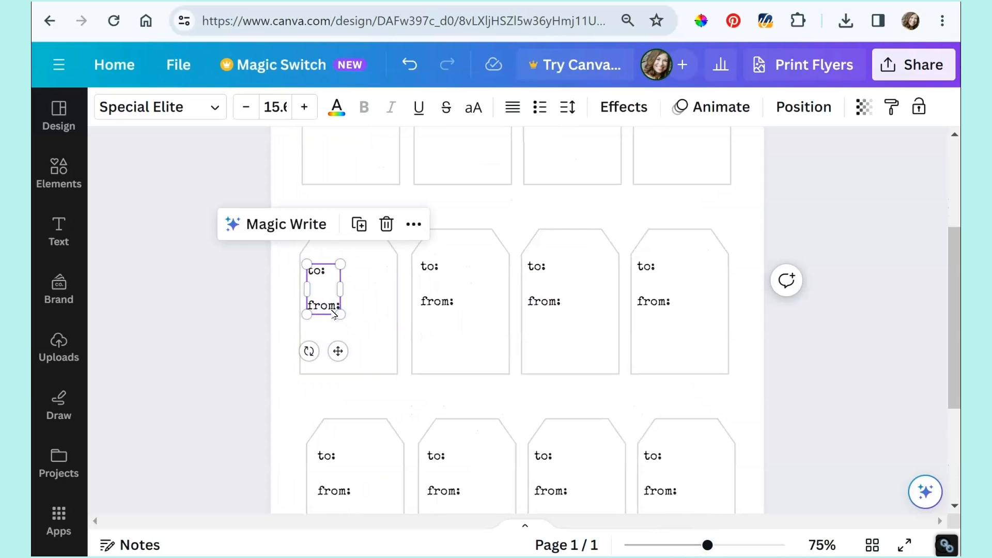
left_click(216, 107)
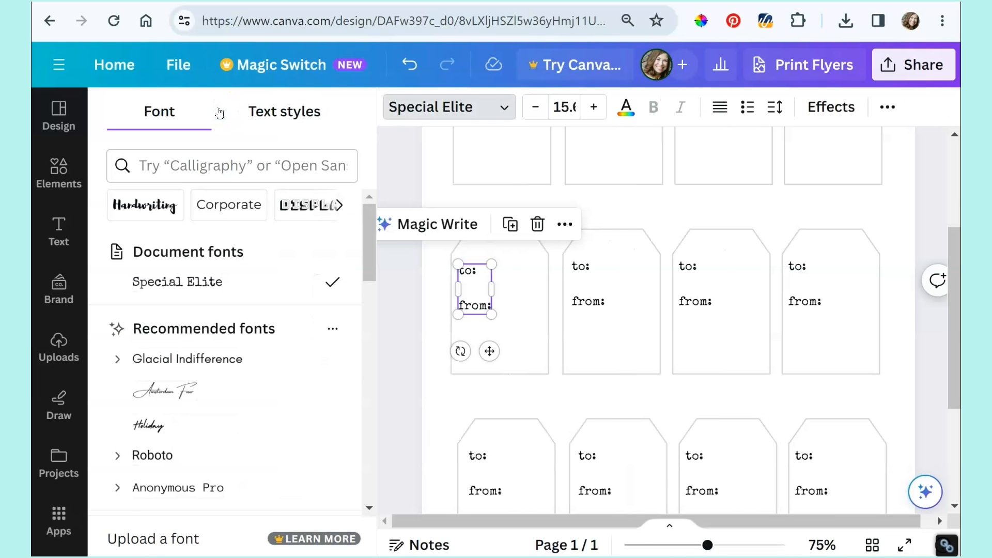
left_click(148, 208)
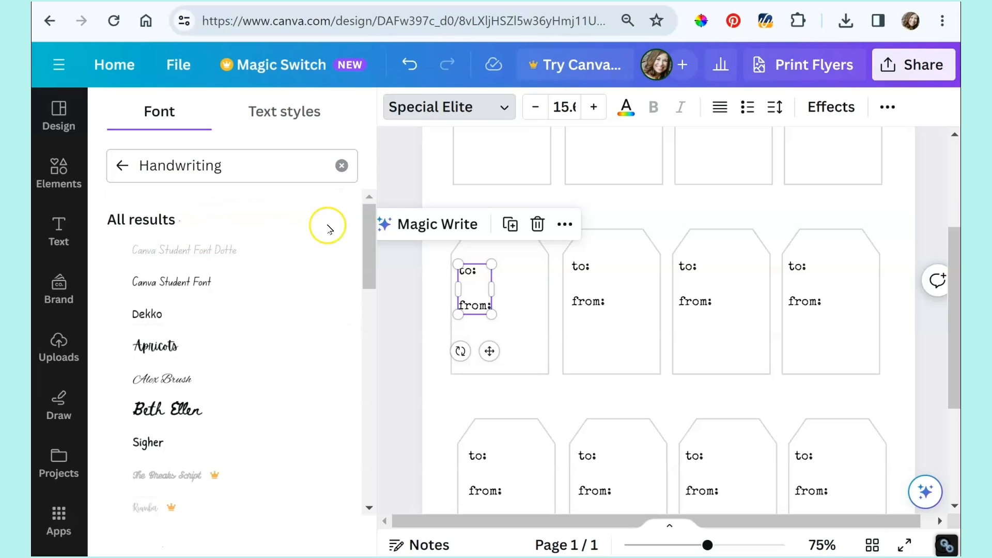
left_click_drag(372, 223, 364, 269)
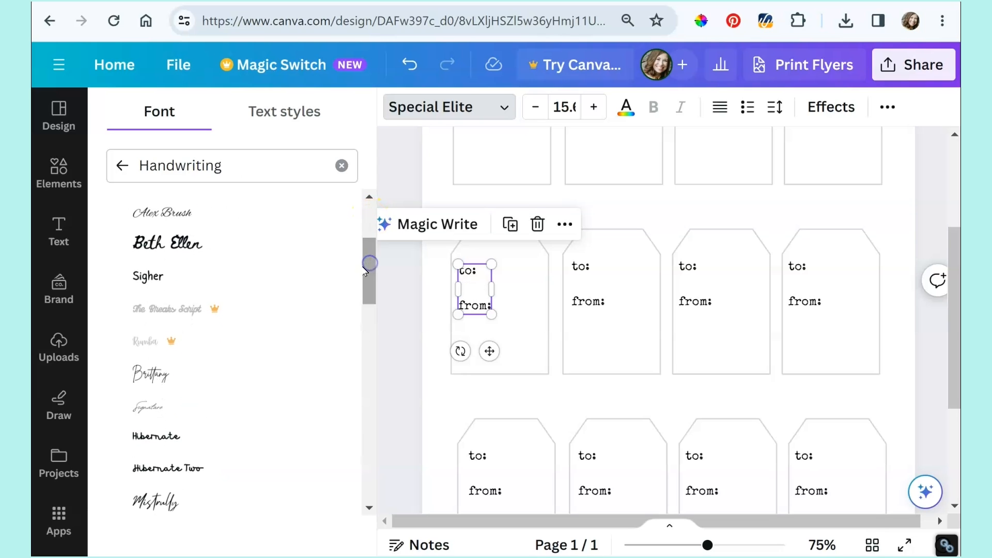
left_click(179, 382)
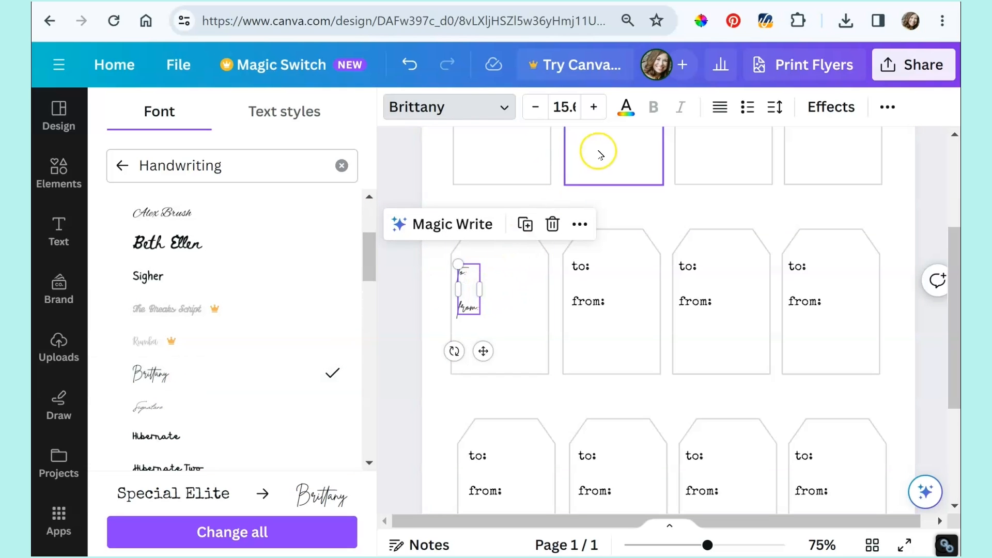
left_click(594, 107)
left_click(593, 107)
left_click(533, 292)
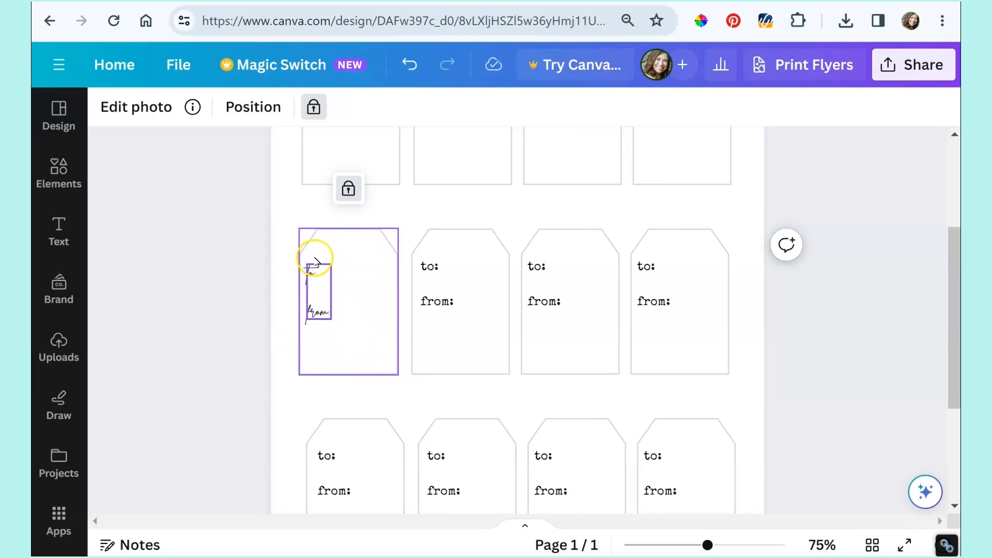
Undo the font and size changes on the first middle-row tag's to/from text.
left_click(313, 320)
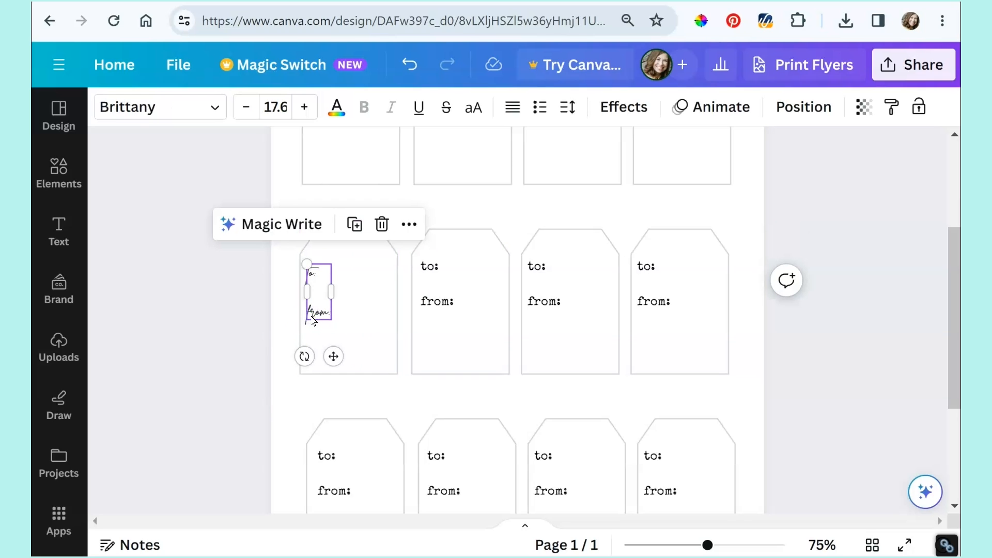
left_click(411, 63)
left_click(411, 64)
left_click(412, 63)
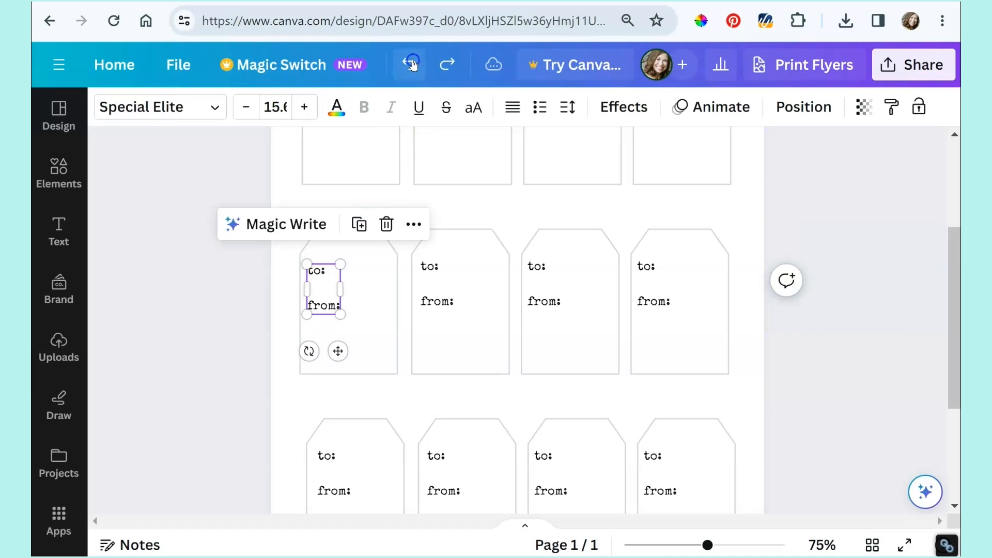
left_click(193, 372)
Select the to/from text boxes on all twelve tags together and lock them in place.
scroll(823, 417, "down", 5)
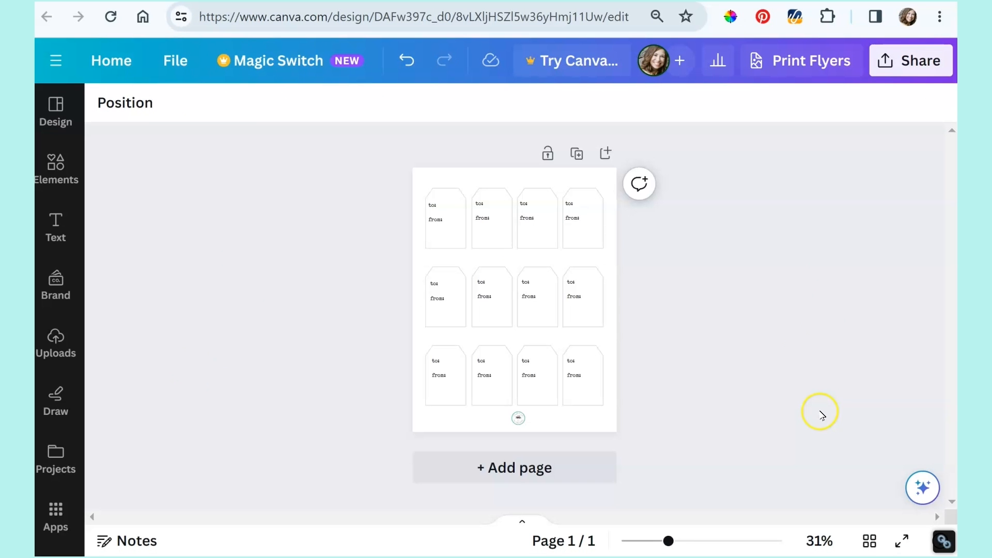
left_click_drag(393, 188, 627, 389)
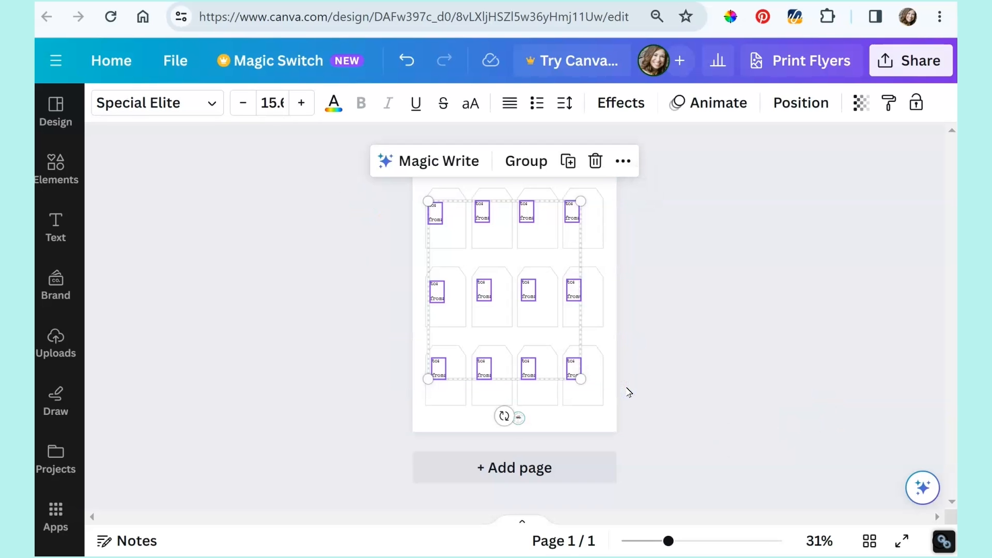
left_click(626, 161)
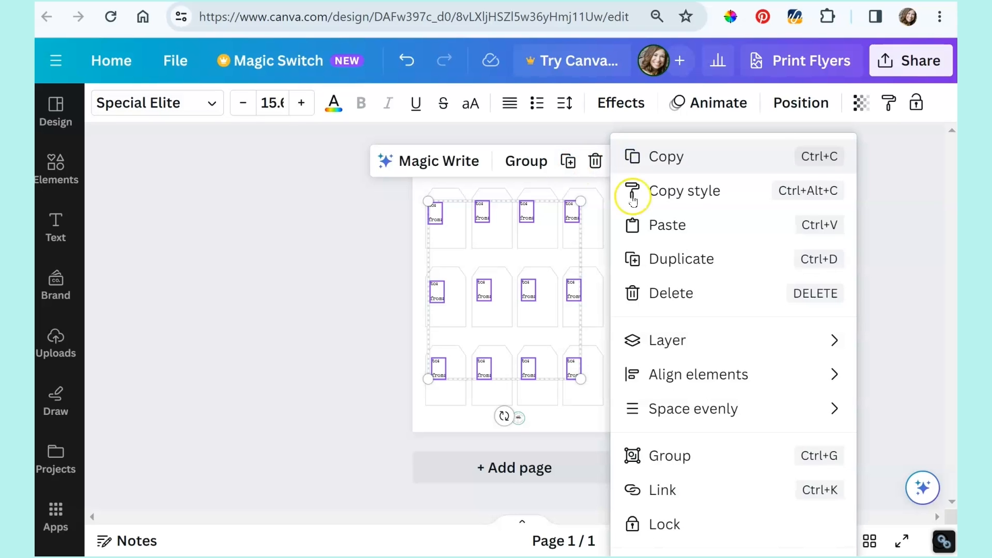
left_click(673, 524)
left_click(699, 418)
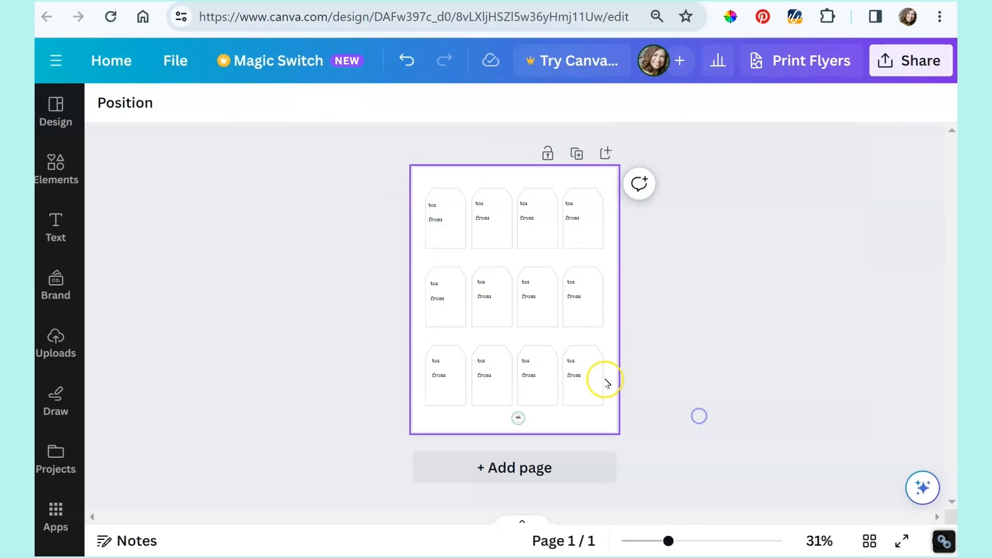
Unlock the to/from text on the last bottom-row tag and lock it again.
left_click(585, 384)
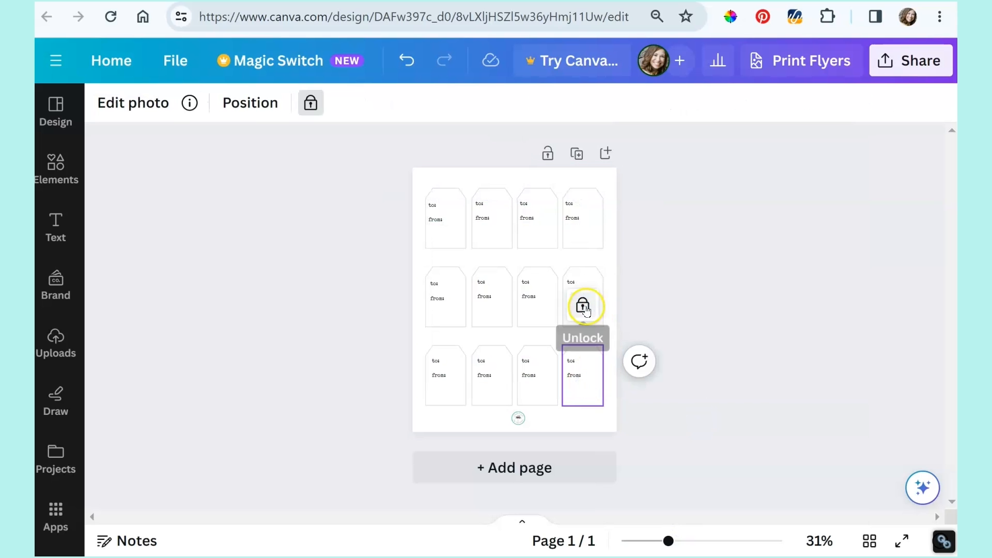
left_click(668, 308)
left_click(572, 377)
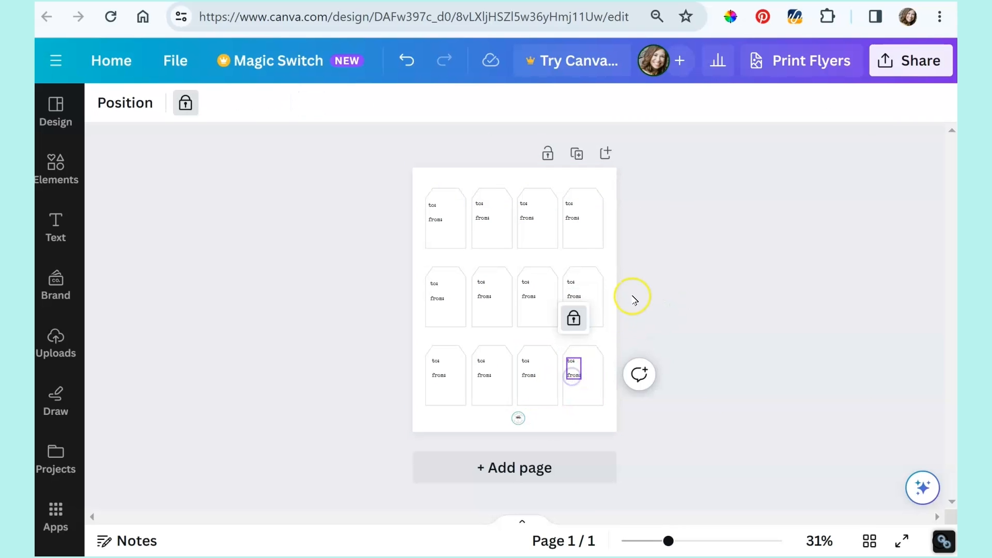
left_click(574, 319)
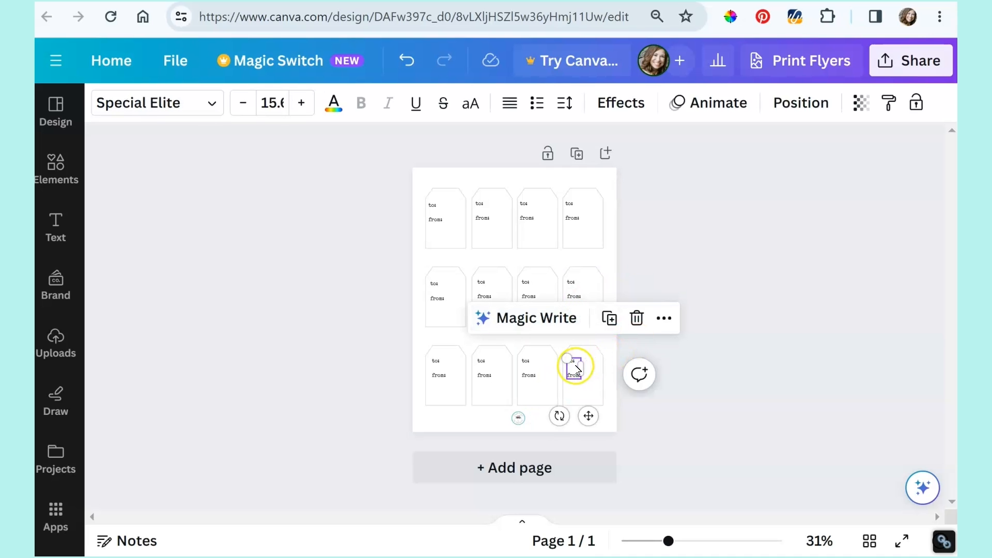
left_click(664, 319)
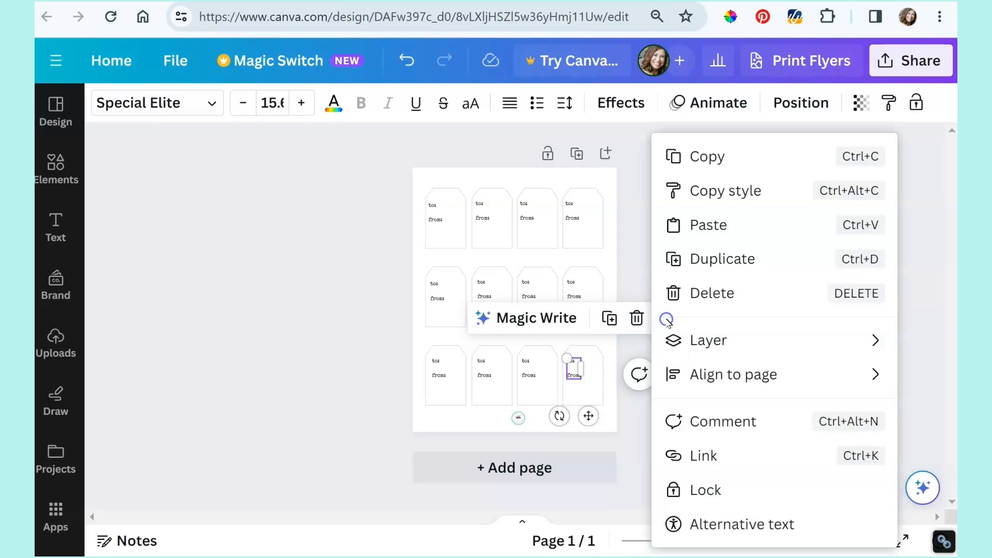
left_click(706, 504)
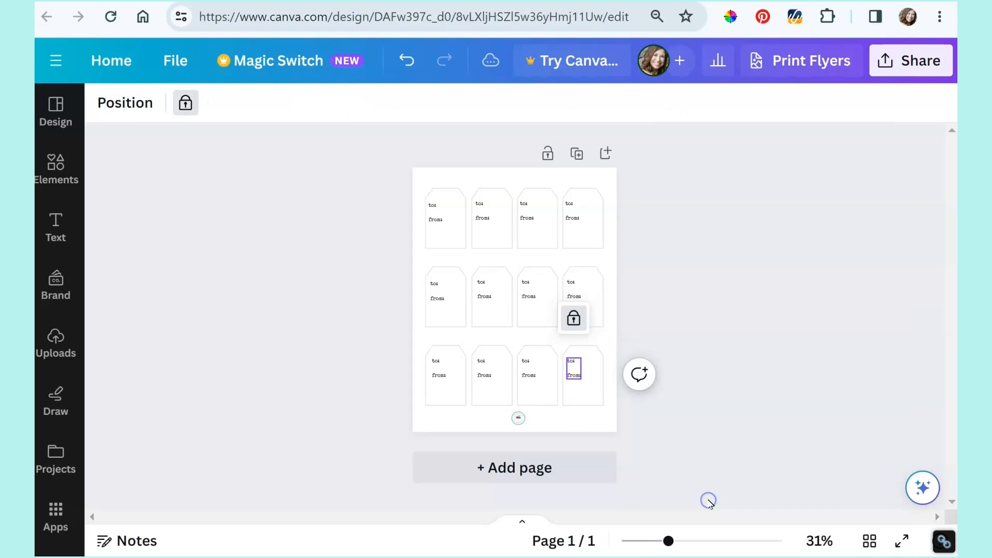
left_click(304, 455)
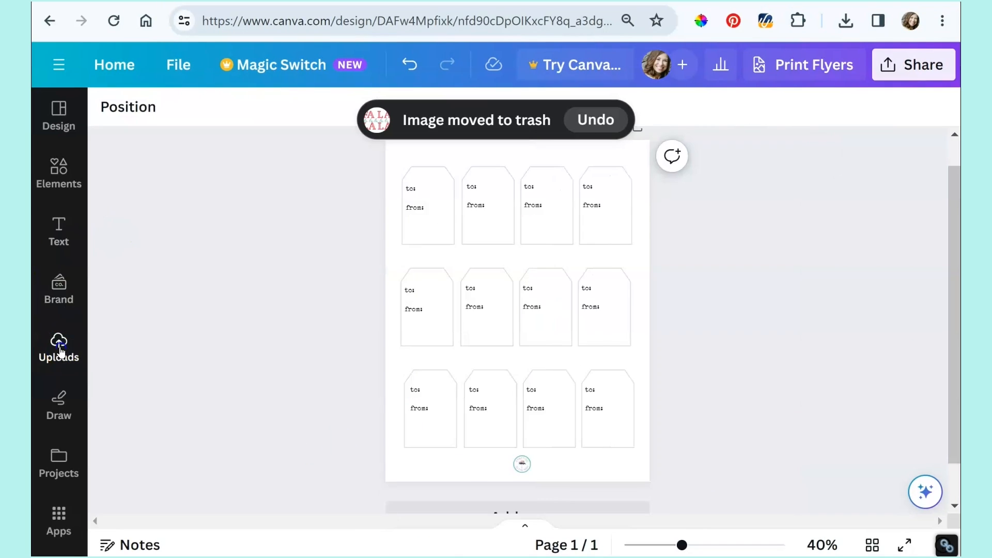
Upload the FA LA LA, holly jolly, merry and joy PNG designs from the HobbyScool Christmas Printables folder.
left_click(55, 347)
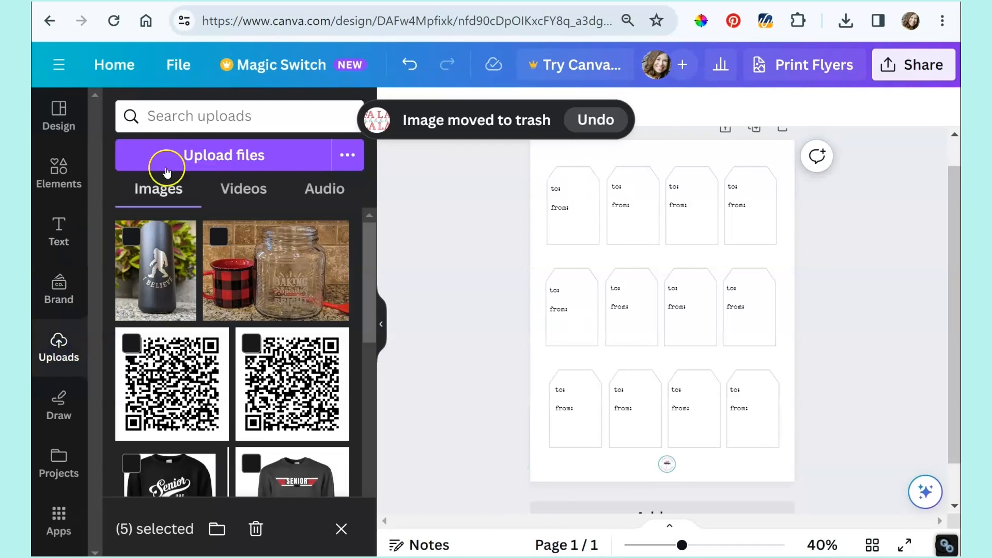
left_click(230, 156)
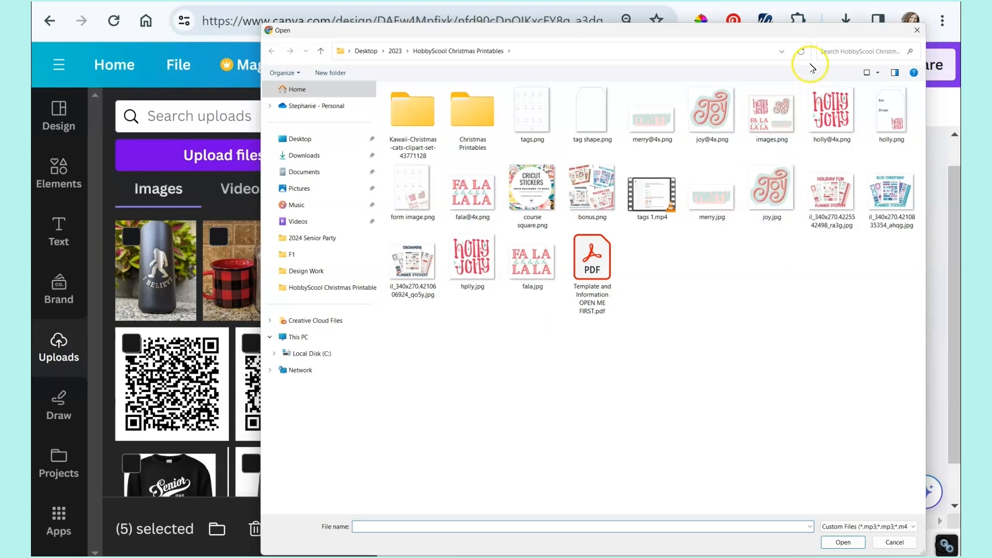
left_click(658, 129)
left_click(705, 117, "ctrl")
left_click(770, 115, "ctrl")
left_click(833, 118, "ctrl")
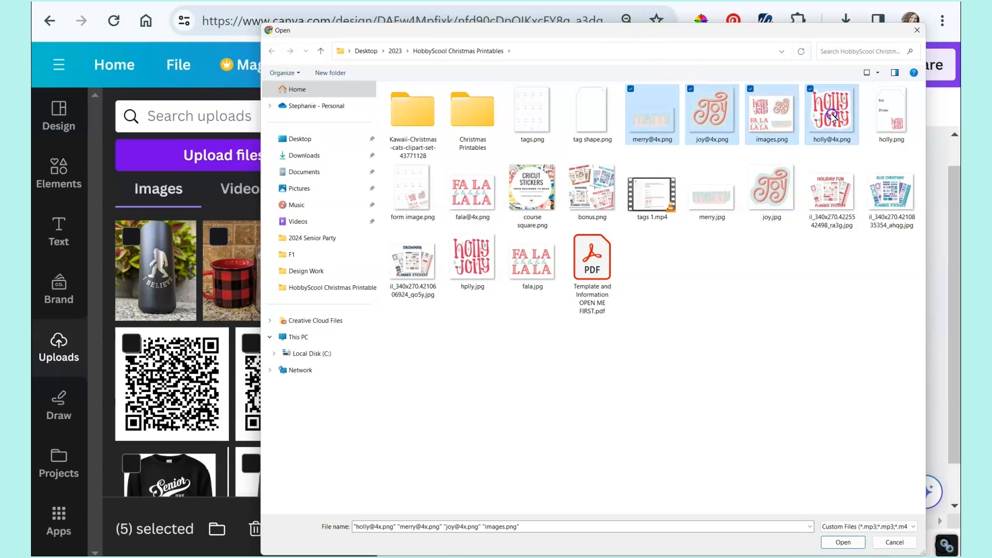
left_click(855, 543)
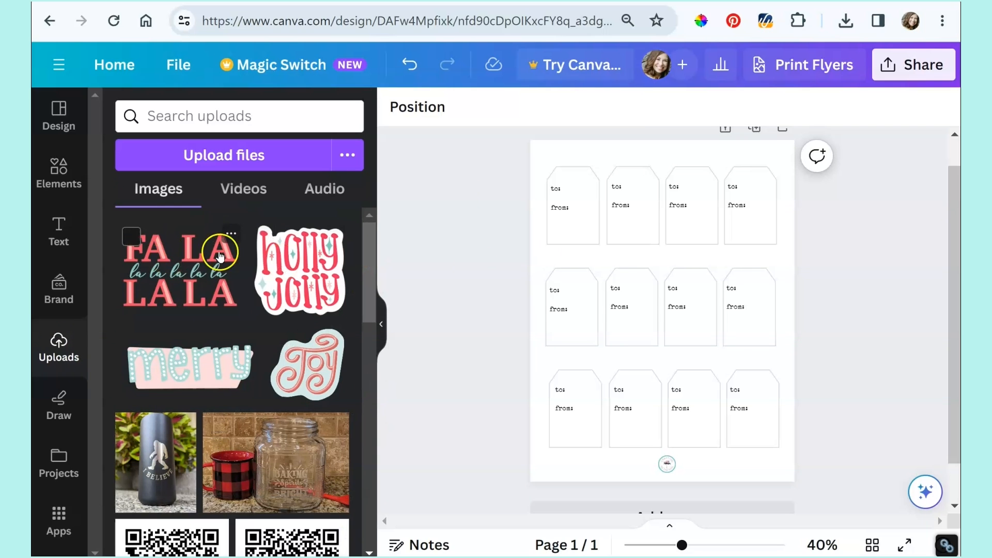
Add the FA LA LA design, shrink it and place it below the from text on the first top-row tag.
left_click(222, 253)
left_click_drag(758, 236, 620, 366)
left_click_drag(602, 421, 589, 286)
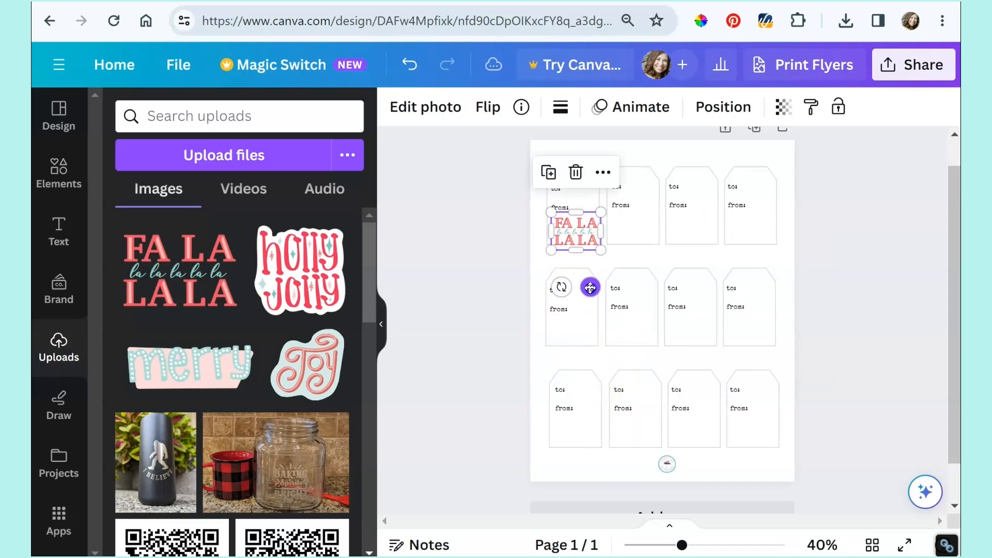
left_click_drag(610, 249, 587, 237)
left_click_drag(583, 281, 584, 283)
Add the holly jolly design, shrink it and place it below the from text on the second top-row tag.
left_click(315, 269)
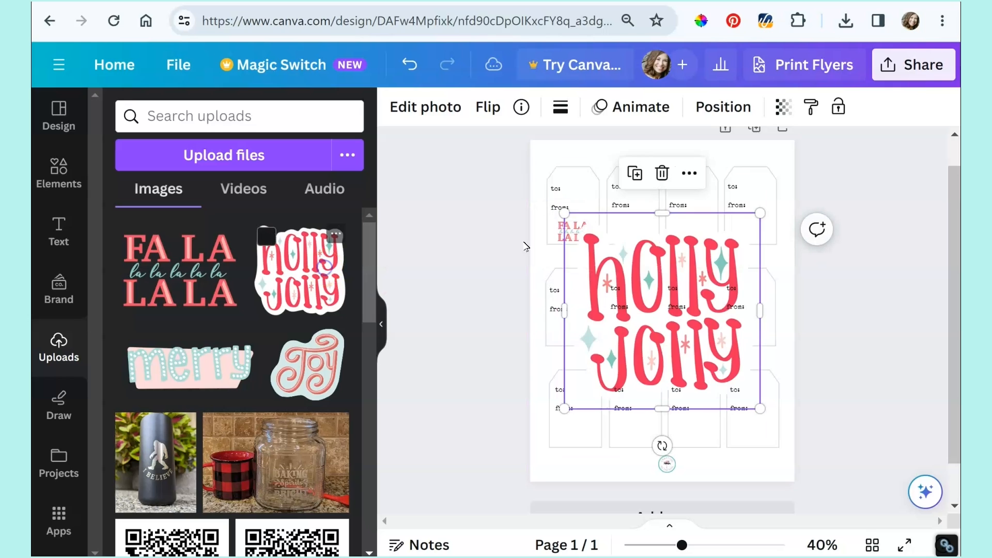
left_click_drag(565, 210, 727, 383)
left_click_drag(761, 443, 658, 288)
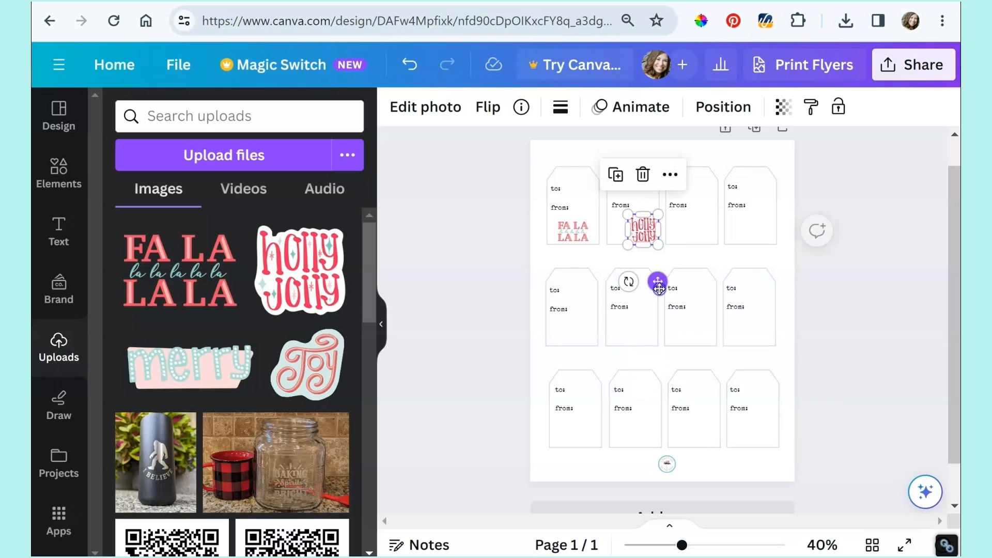
Add the merry design, shrink it and place it below the from text on the third top-row tag.
left_click(231, 364)
left_click_drag(758, 364, 614, 284)
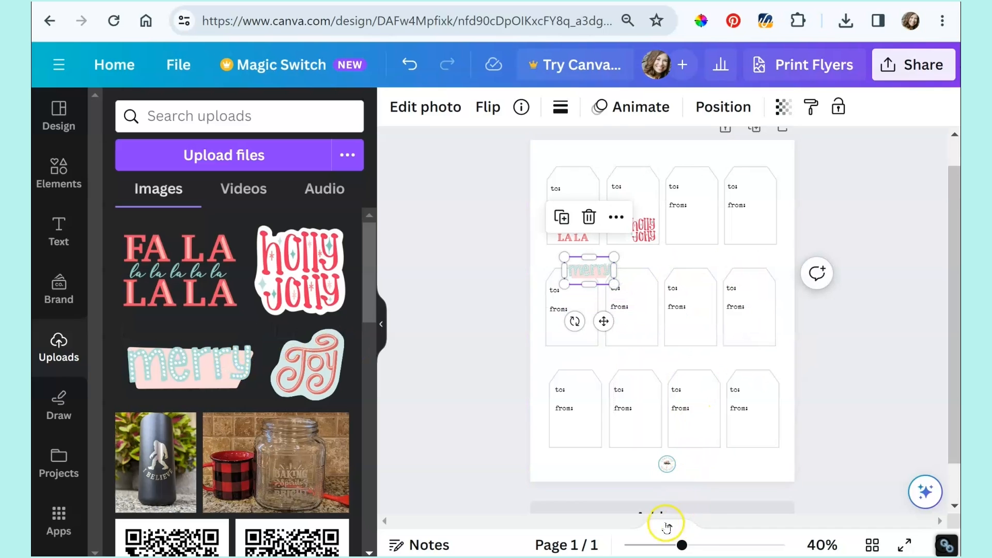
left_click(715, 544)
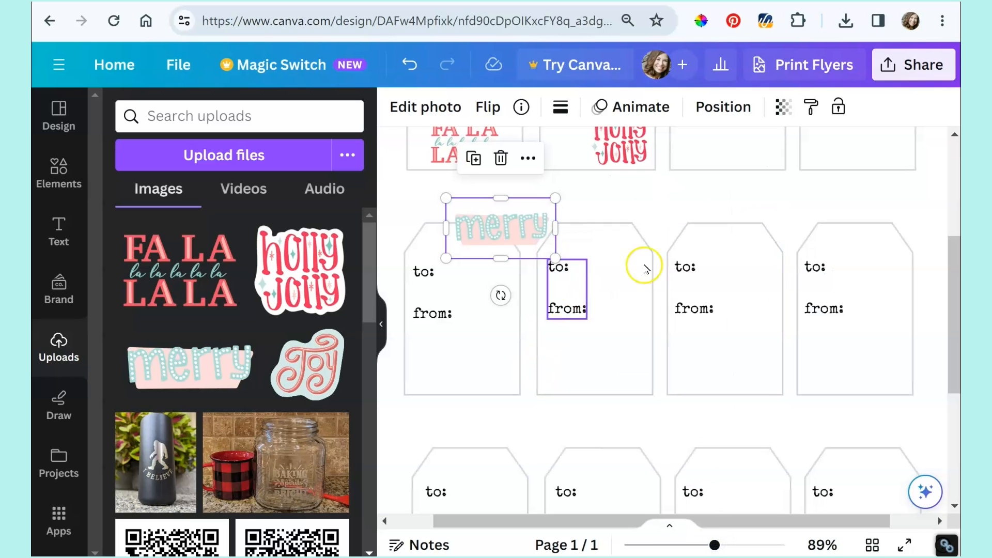
left_click_drag(540, 213, 764, 135)
Add the joy design, shrink it and place it below the from text on the fourth top-row tag.
left_click(300, 374)
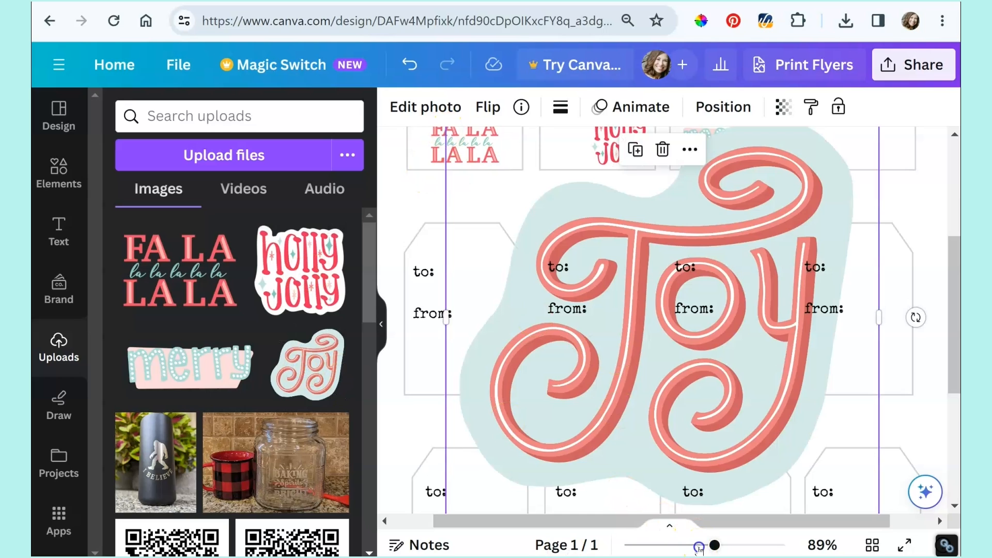
left_click(698, 546)
left_click_drag(512, 162, 793, 378)
left_click(780, 433)
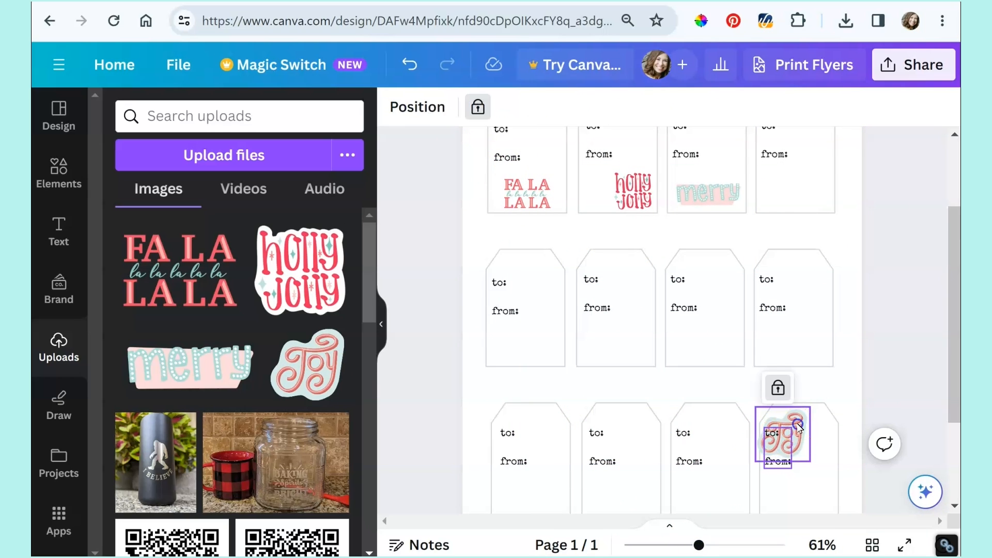
left_click(764, 412)
left_click_drag(756, 408, 768, 419)
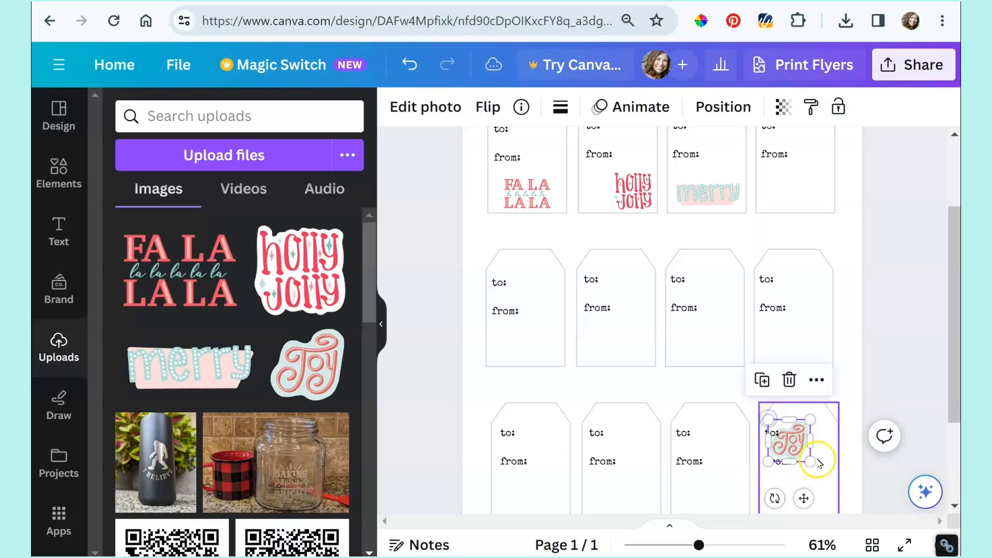
left_click_drag(809, 500, 833, 252)
left_click(718, 231)
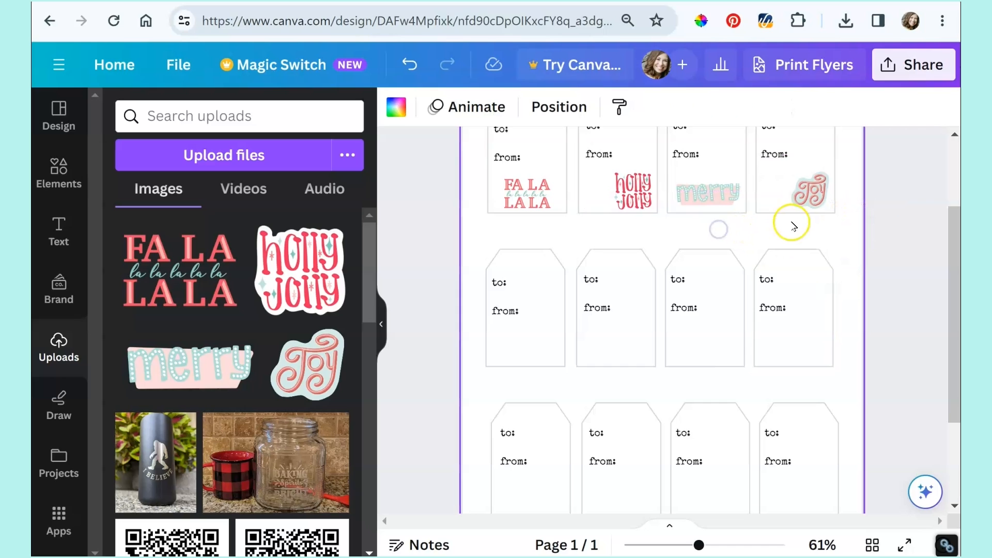
Shrink the holly jolly design on the second top-row tag slightly.
left_click(637, 195)
left_click_drag(607, 168, 613, 180)
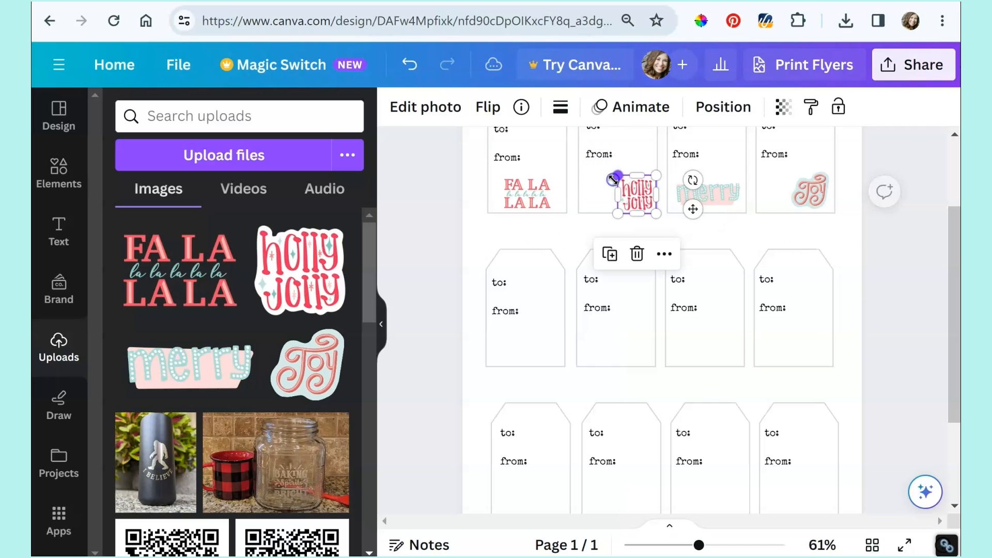
left_click(806, 230)
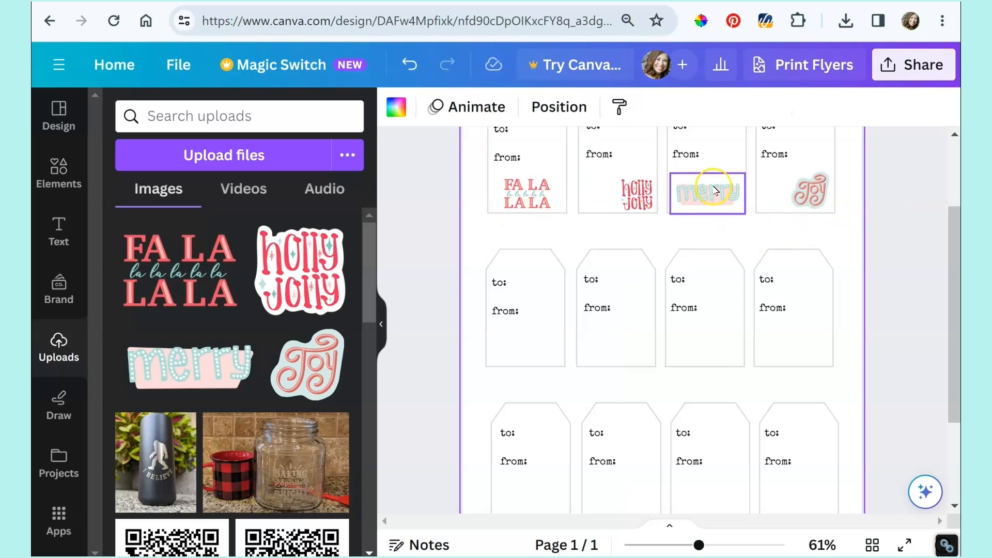
Duplicate the four top-row designs together and place the copies below the from texts on the middle-row tags.
left_click_drag(955, 265, 955, 233)
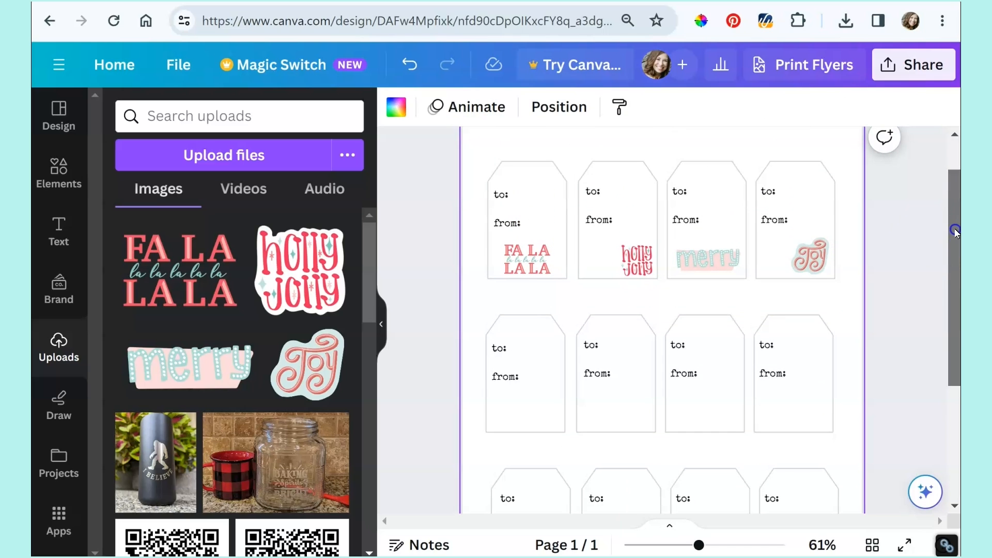
left_click_drag(474, 248, 841, 282)
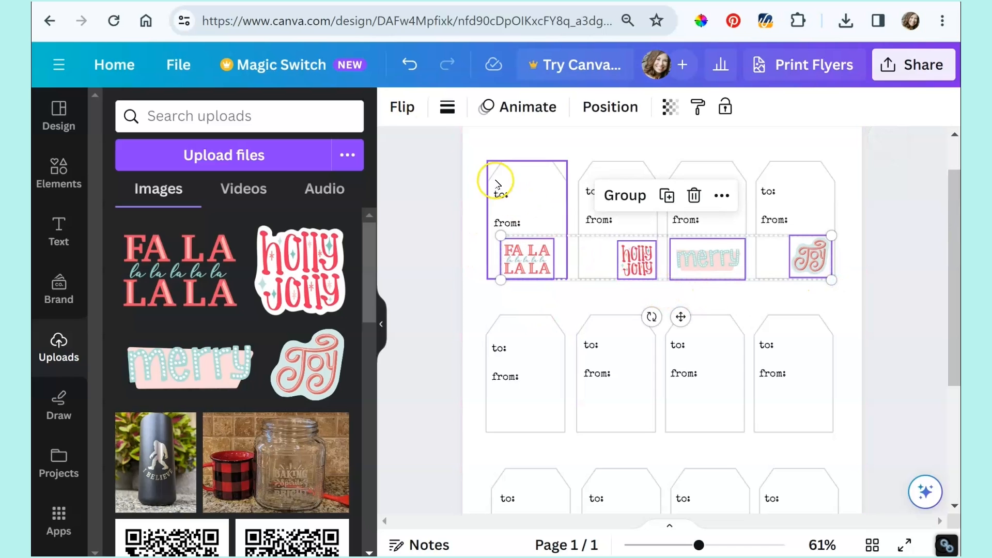
left_click(381, 324)
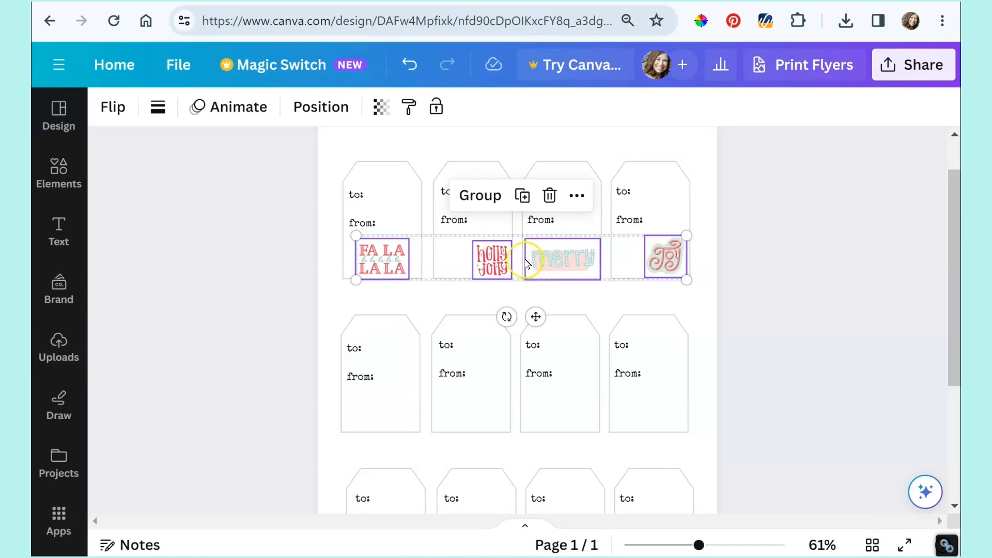
left_click(523, 197)
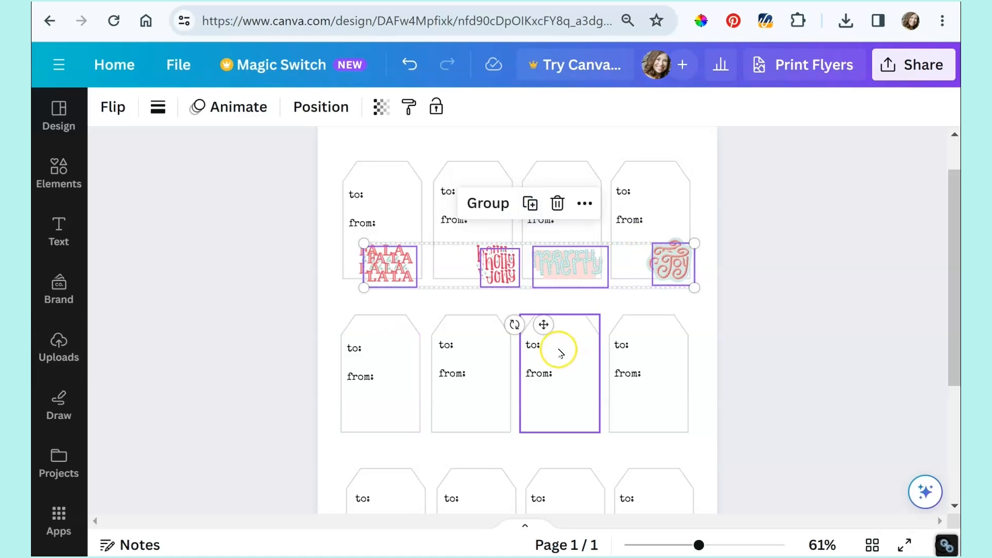
left_click_drag(536, 317, 540, 465)
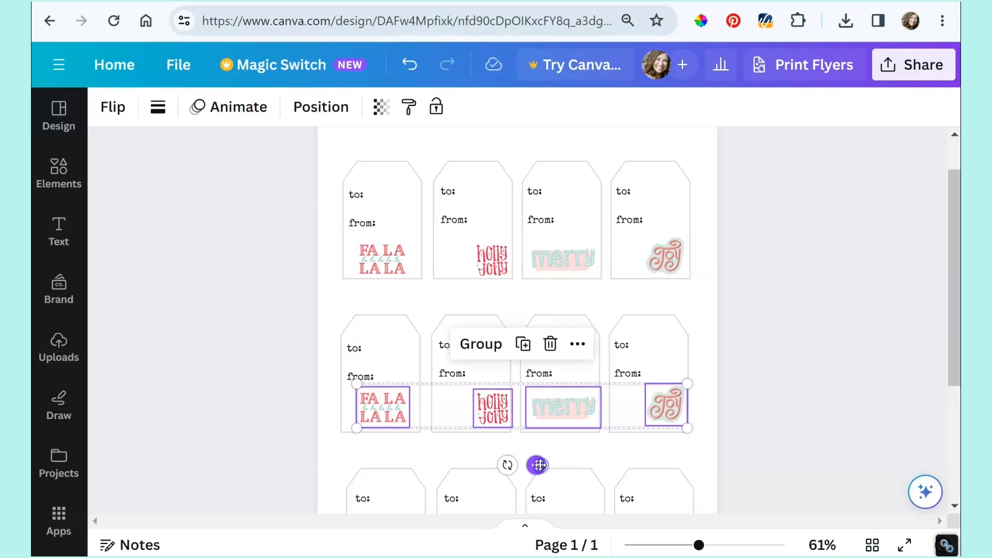
left_click(696, 461)
Select the four middle-row designs together and move them slightly lower on their tags.
left_click(369, 424)
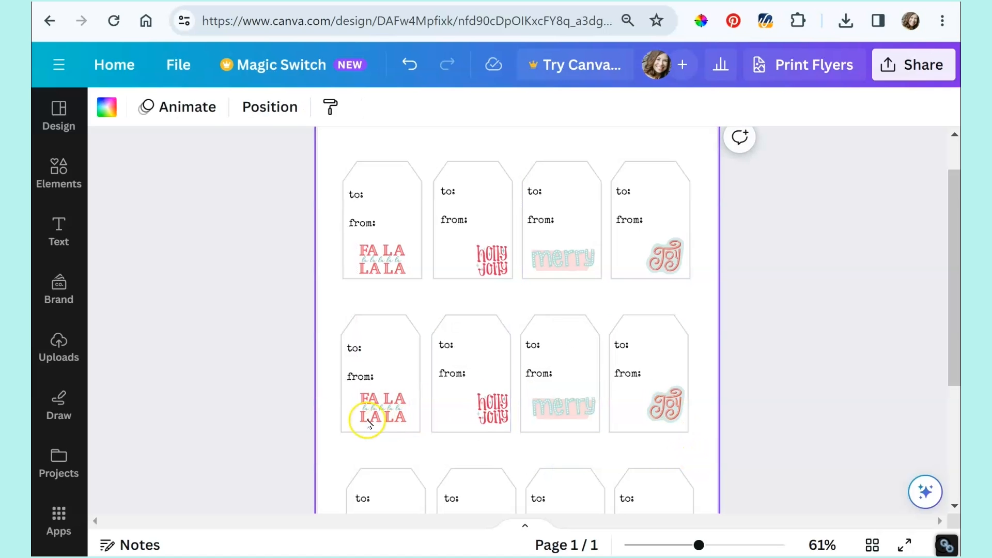
left_click_drag(330, 413, 694, 412)
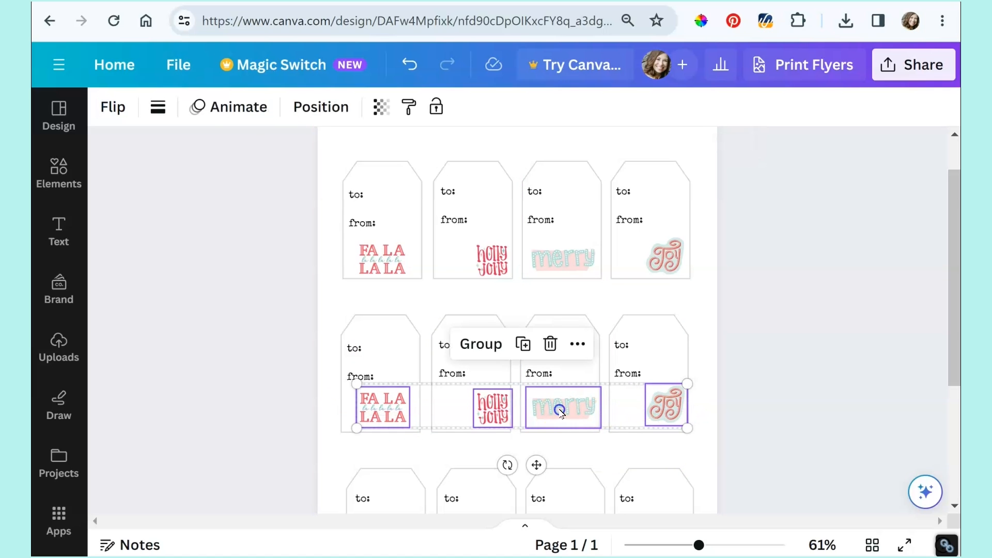
left_click(538, 463)
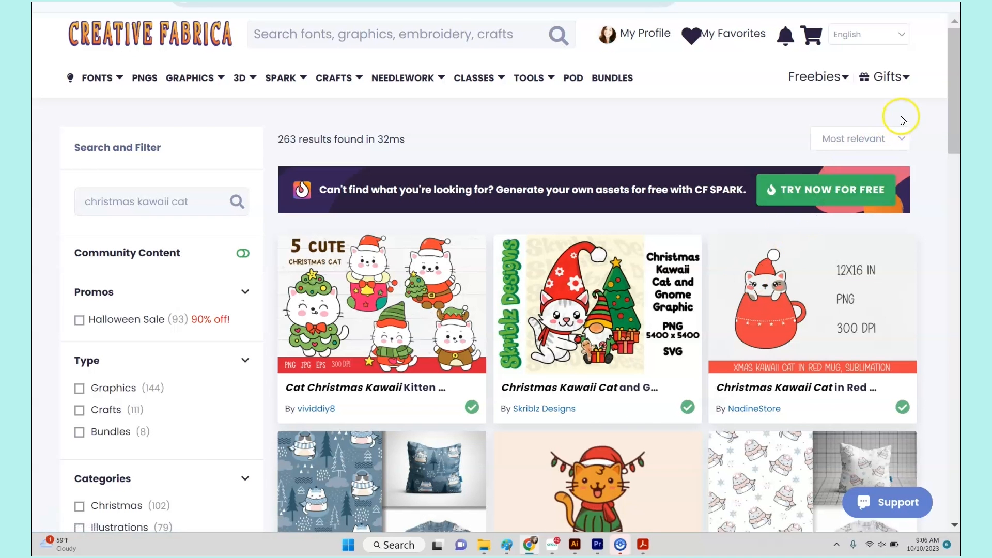
Find the Kawaii Christmas Cat in Gift Box Clipart on Creative Fabrica and download its zip to the HobbyScool Christmas Printables folder.
scroll(944, 374, "down", 10)
scroll(944, 374, "down", 2)
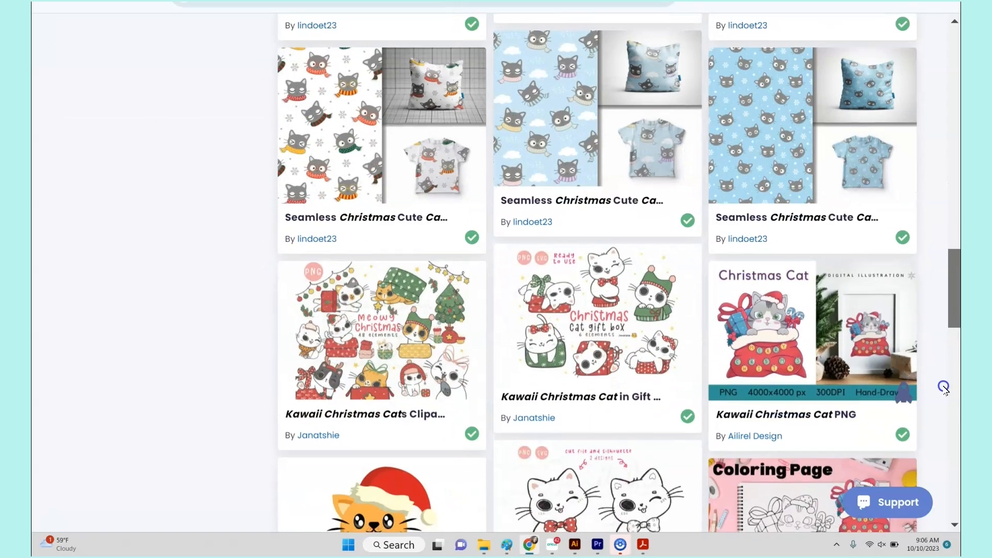
left_click(660, 326)
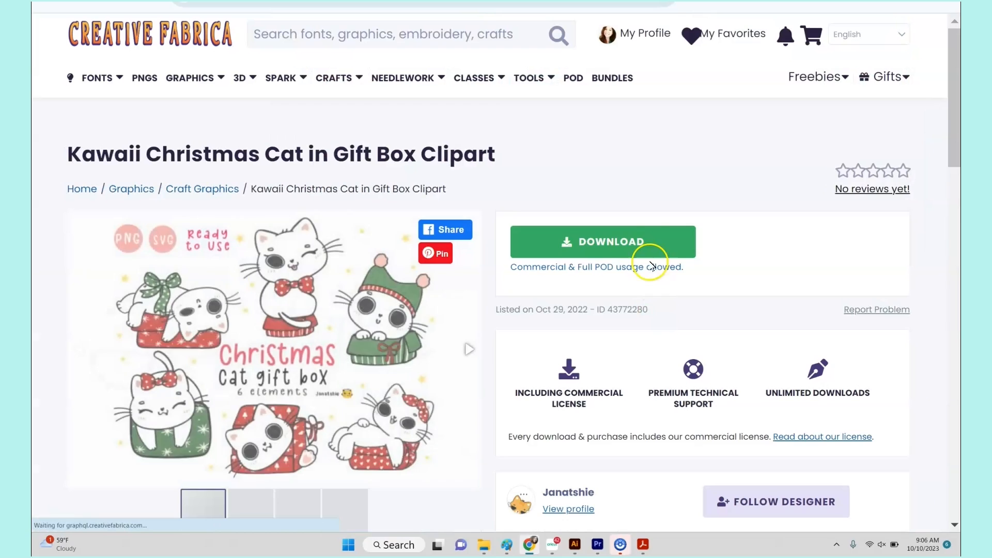
left_click(646, 239)
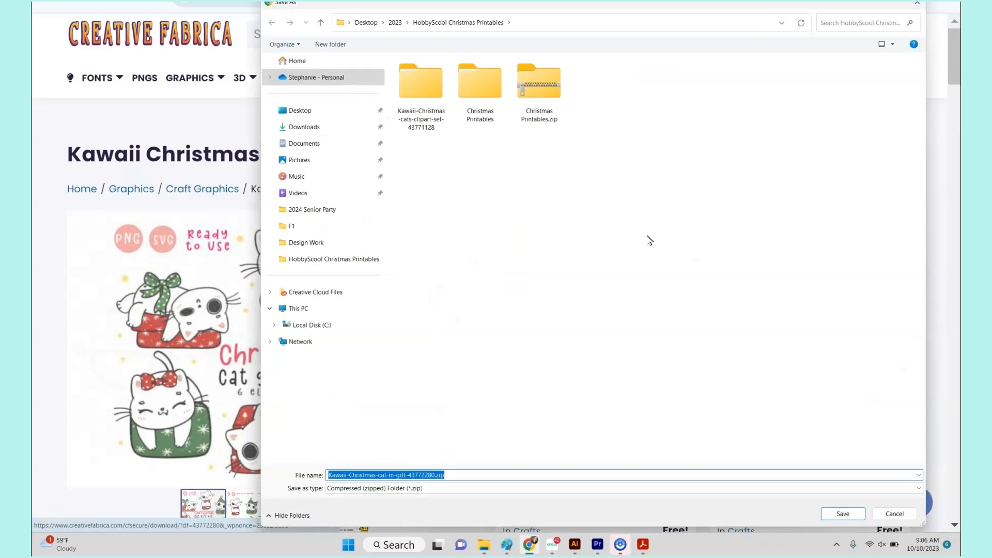
left_click(844, 515)
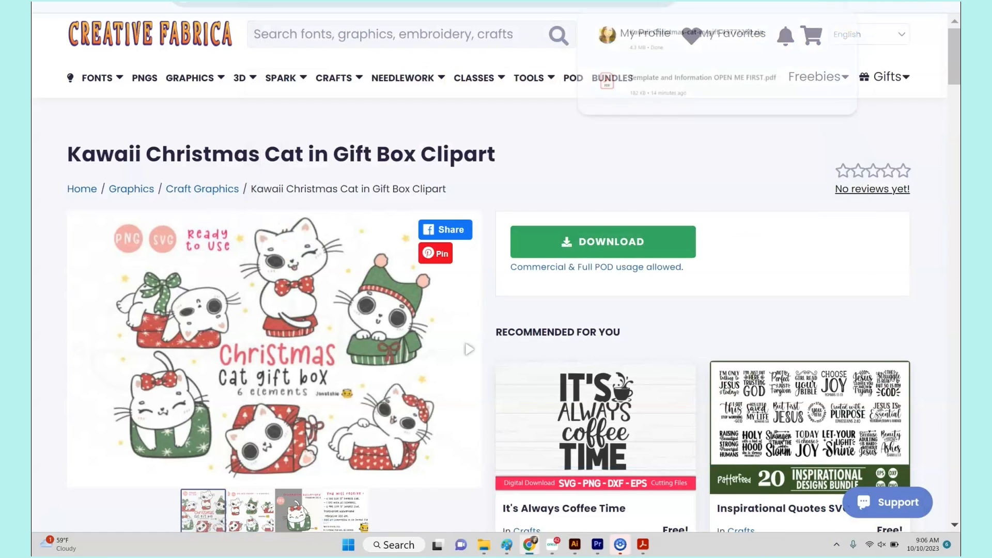
Open the downloaded cat clipart zip and extract it into the HobbyScool Christmas Printables folder.
left_click(727, 39)
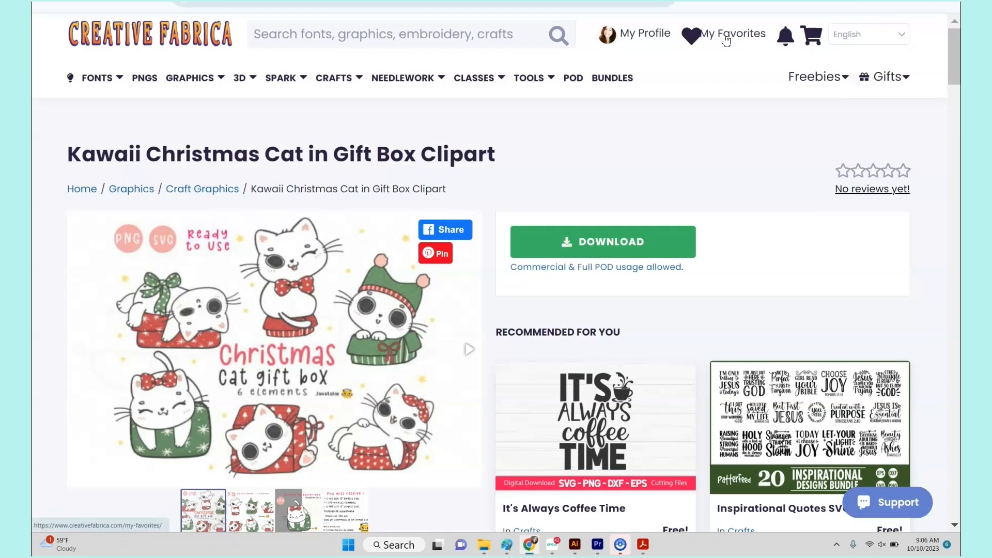
left_click(373, 1)
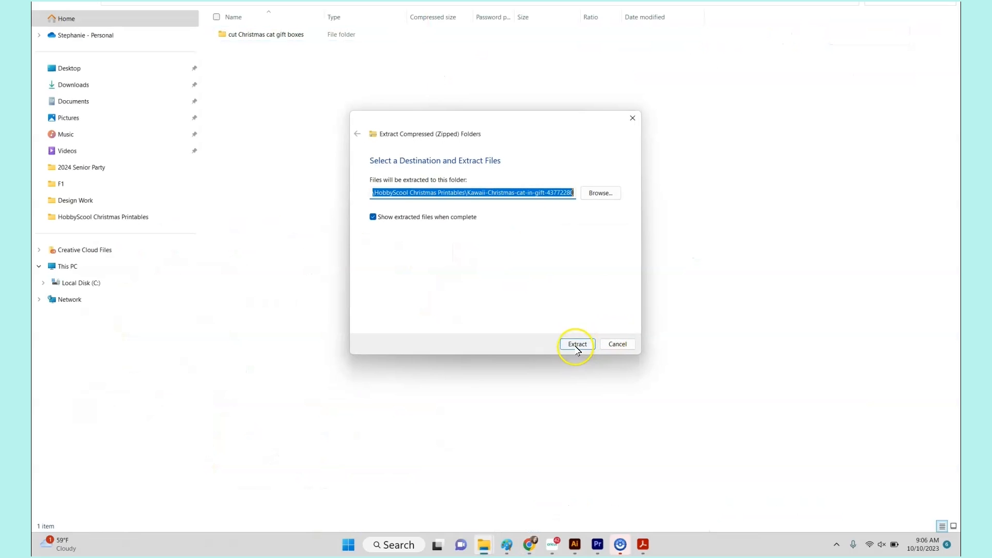
left_click(576, 345)
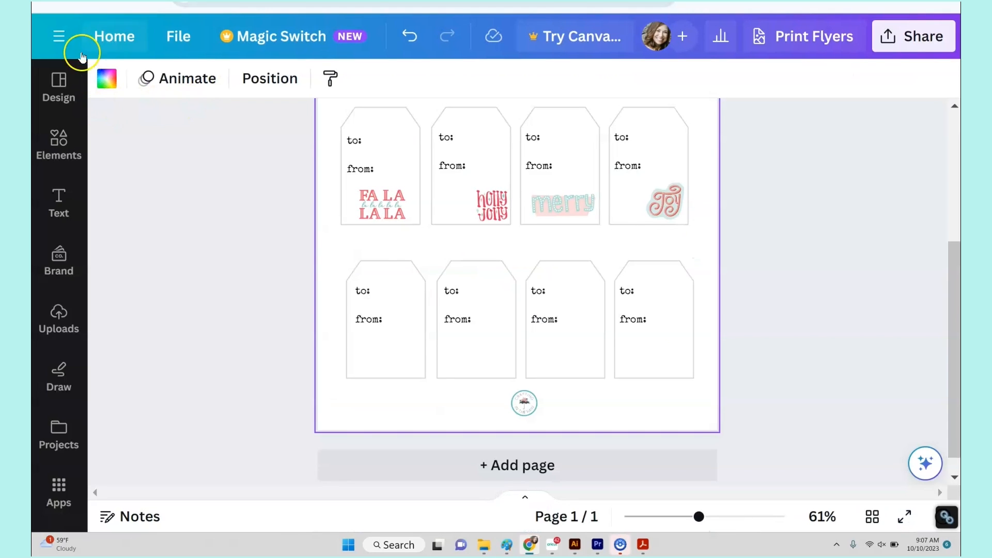
Return to Canva, start a file upload, browse to the extracted cut Christmas cat gift boxes folder and show its files as large previews.
left_click(54, 322)
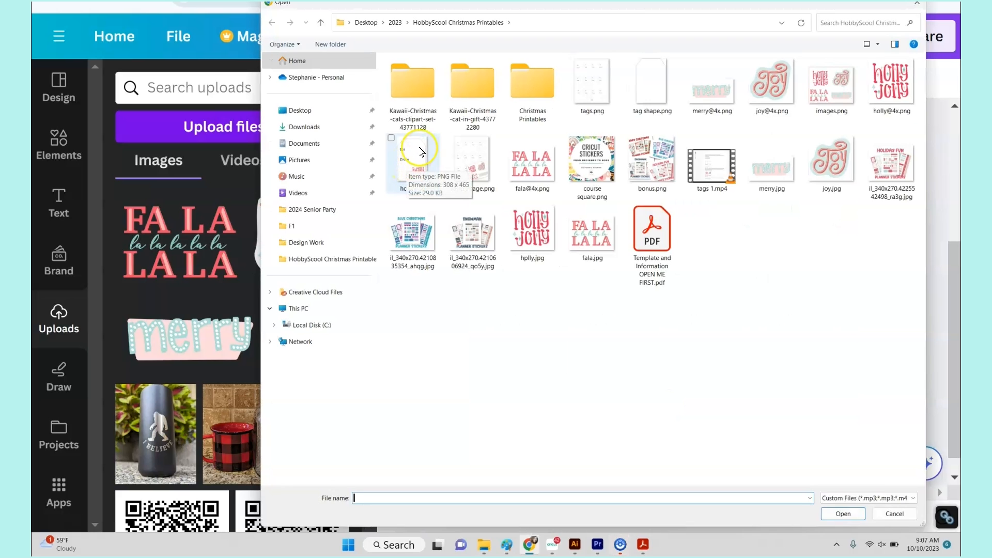
double_click(472, 85)
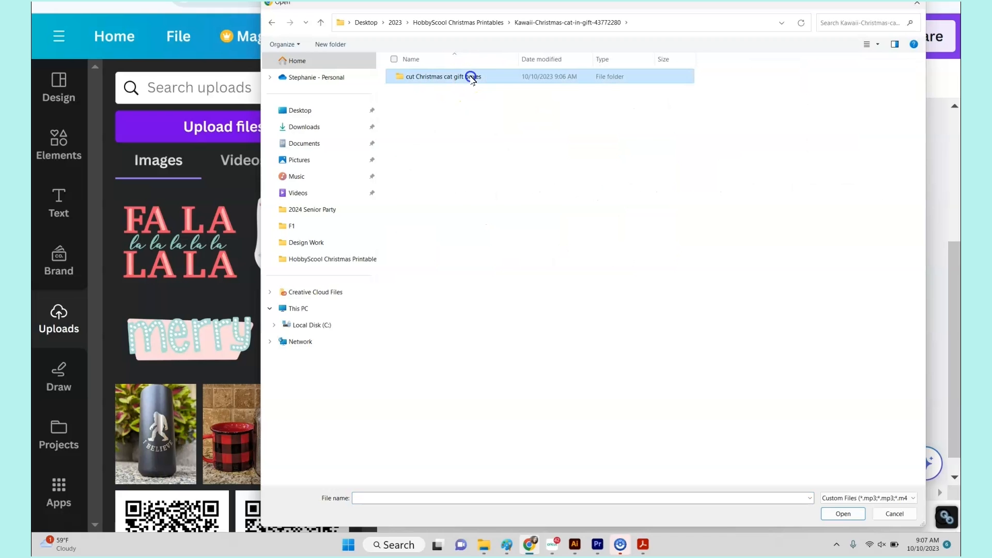
double_click(469, 76)
right_click(527, 390)
mouse_move(556, 396)
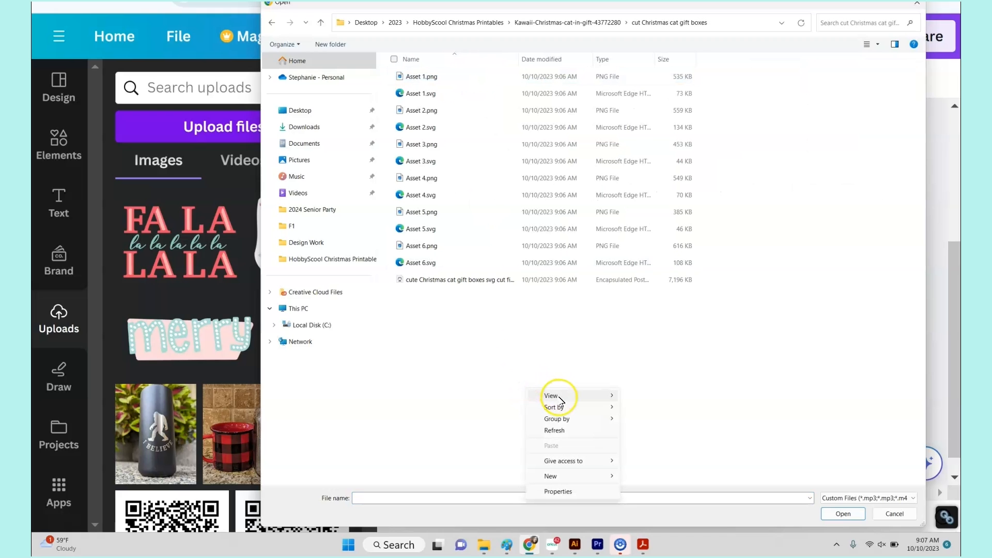
left_click(652, 408)
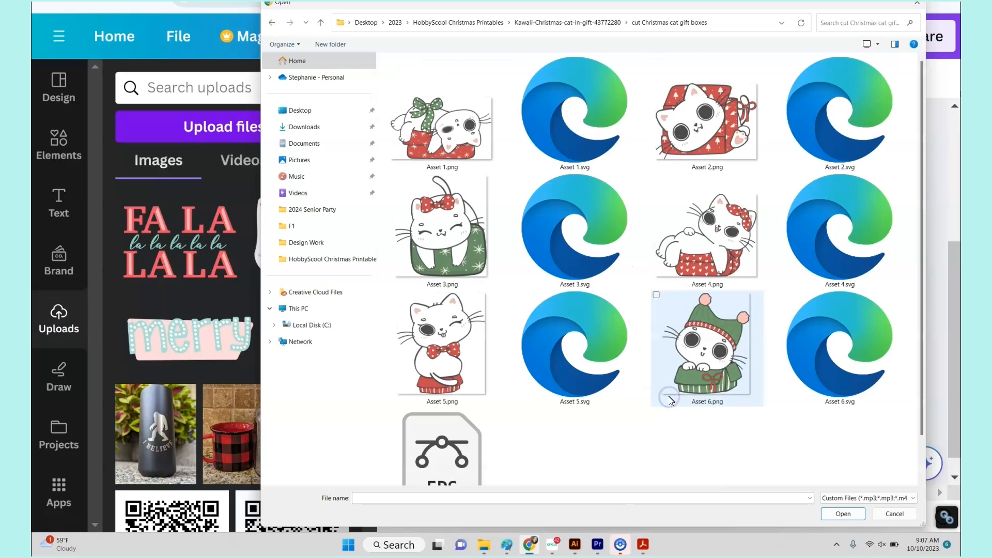
Upload Asset 1.png, Asset 3.png, Asset 5.png and Asset 6.png together.
left_click(726, 374)
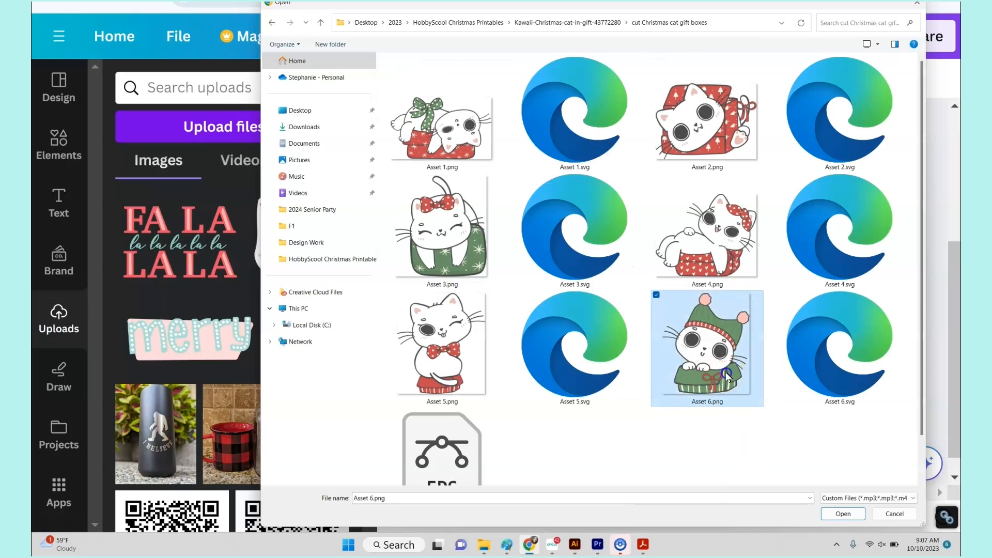
left_click(439, 368, "ctrl")
left_click(452, 111, "ctrl")
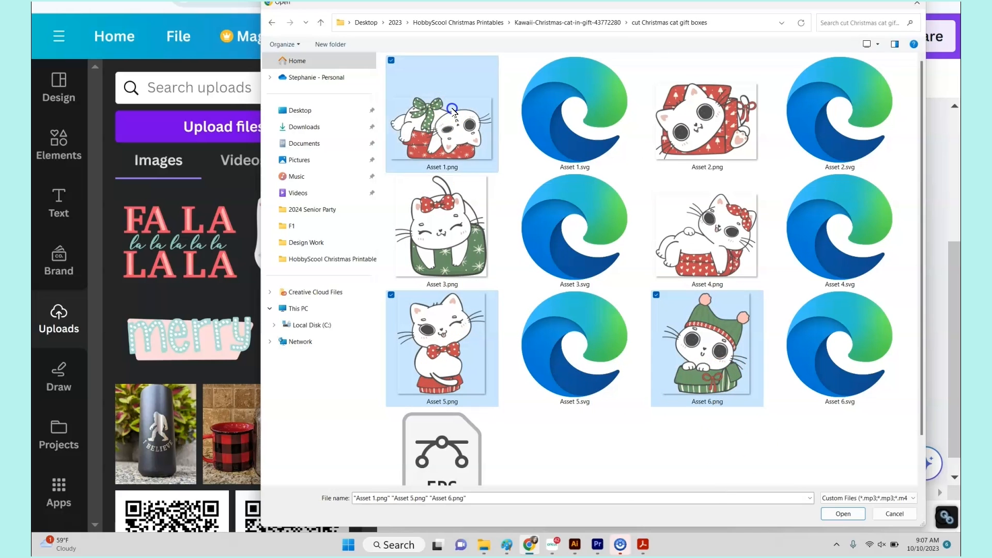
left_click(438, 244, "ctrl")
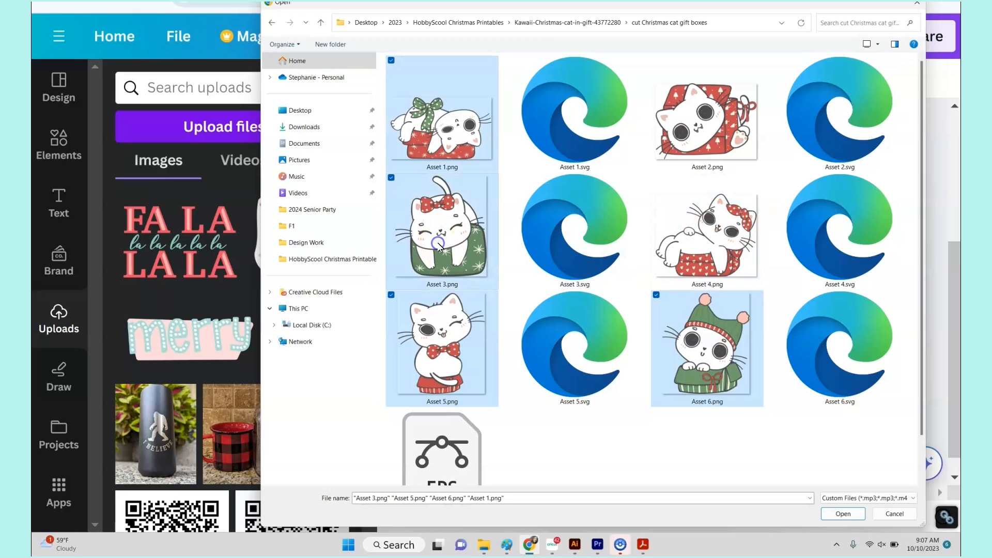
left_click(843, 513)
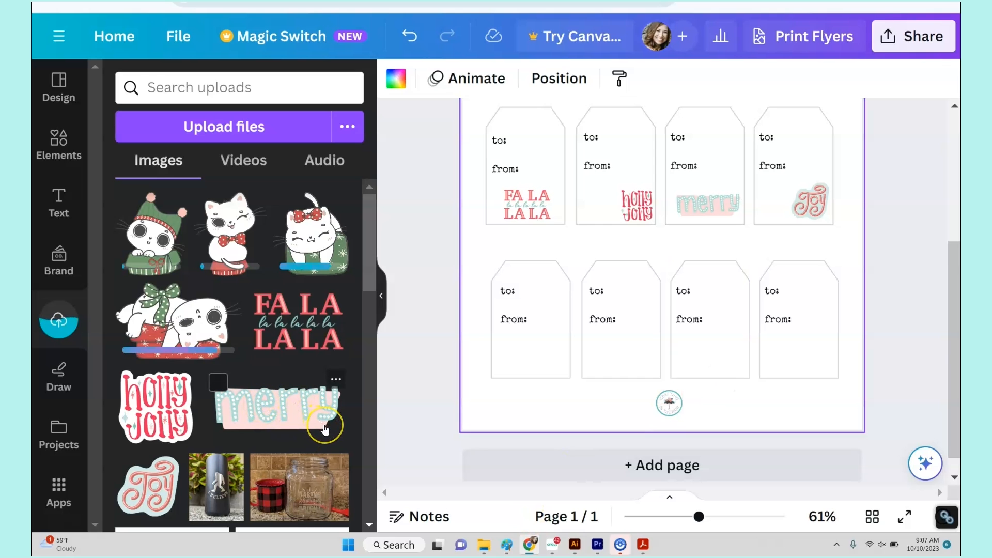
Add the cat lying on the red gift box, shrink it and place it below the from text on the first bottom-row tag.
left_click(199, 323)
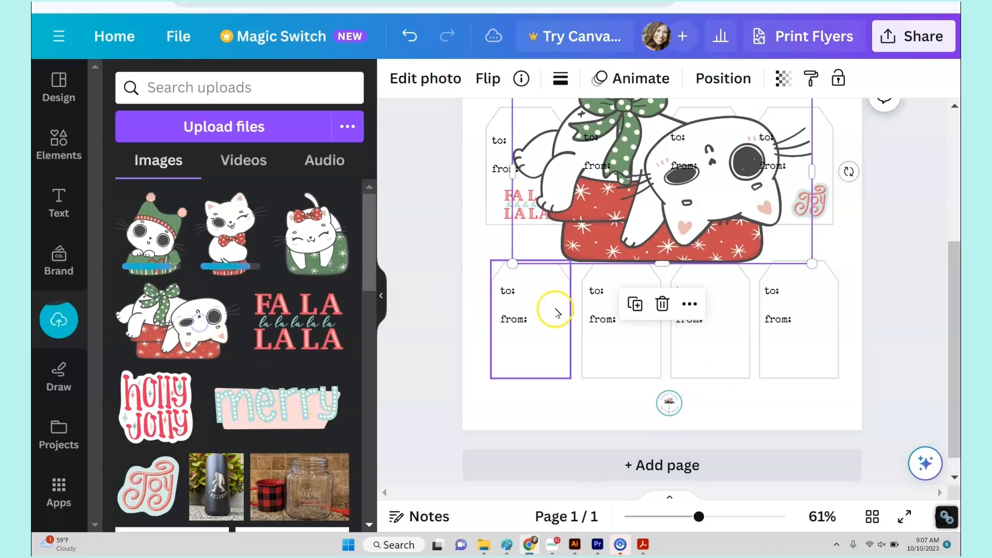
left_click_drag(635, 217, 620, 324)
left_click_drag(795, 190, 553, 336)
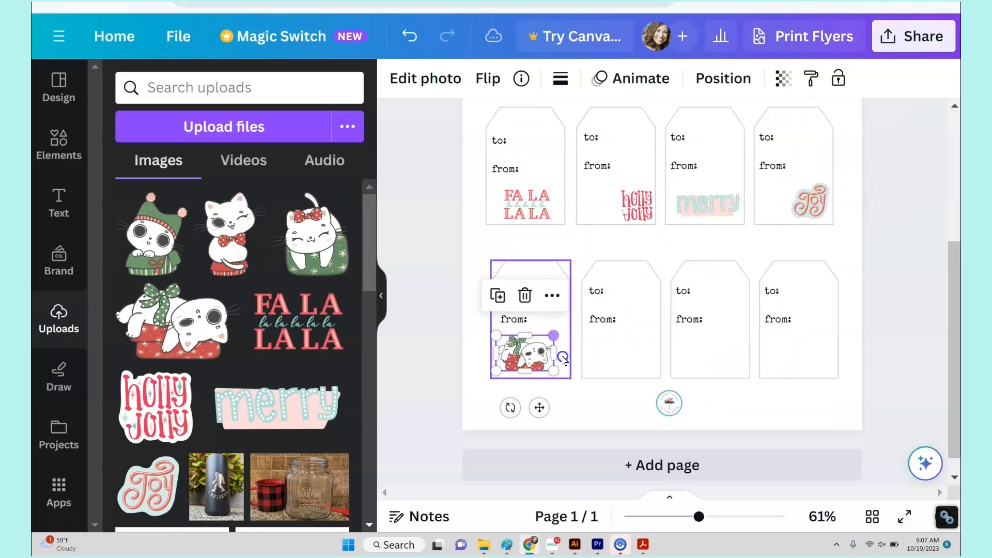
left_click_drag(539, 408, 545, 413)
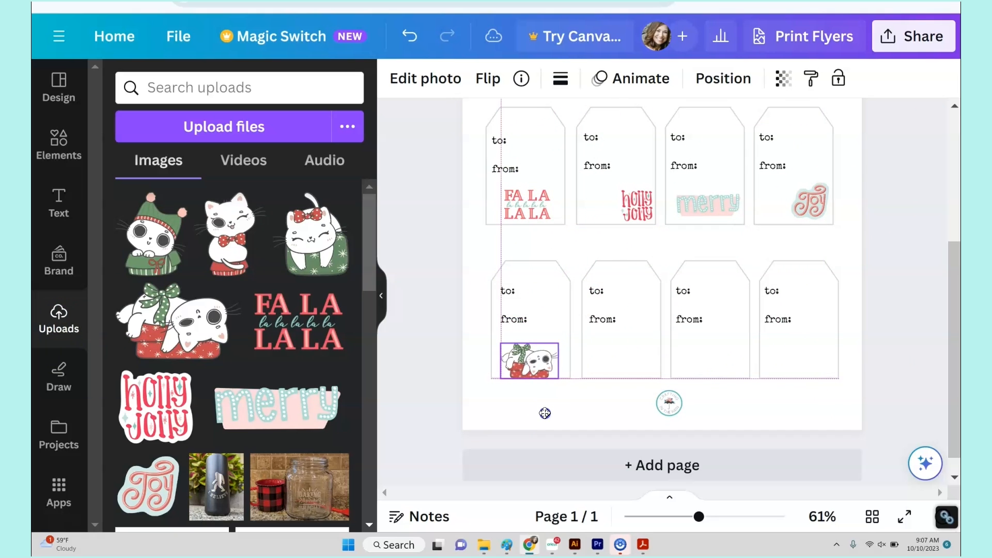
Add the winking cat with the red bow, shrink it and place it below the from text on the second bottom-row tag.
left_click(223, 227)
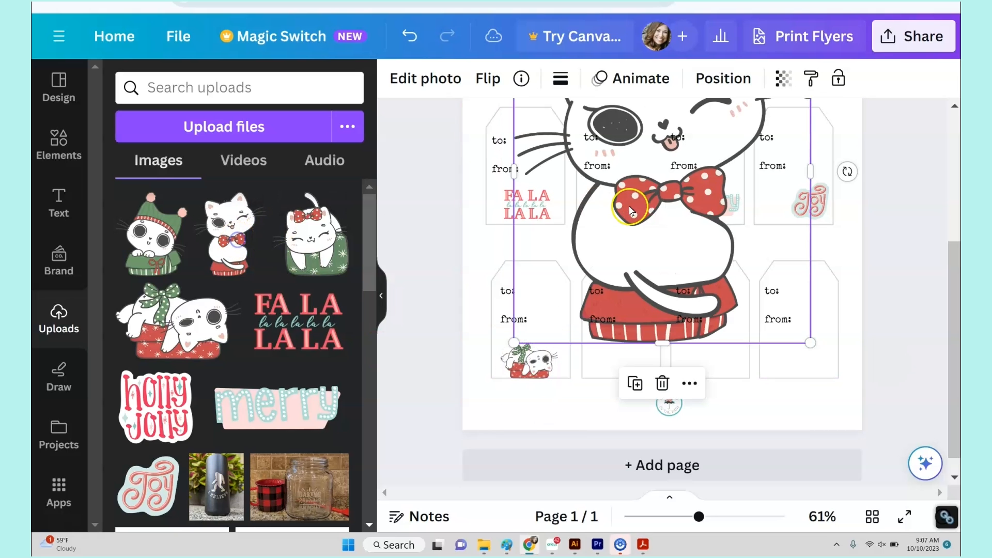
left_click_drag(810, 342, 699, 224)
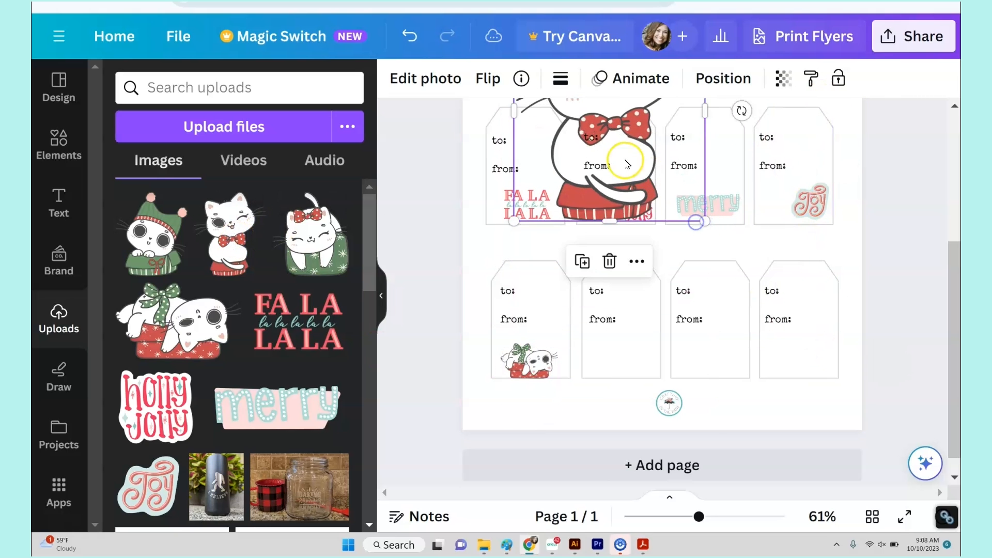
left_click_drag(631, 160, 635, 366)
left_click_drag(715, 205, 636, 360)
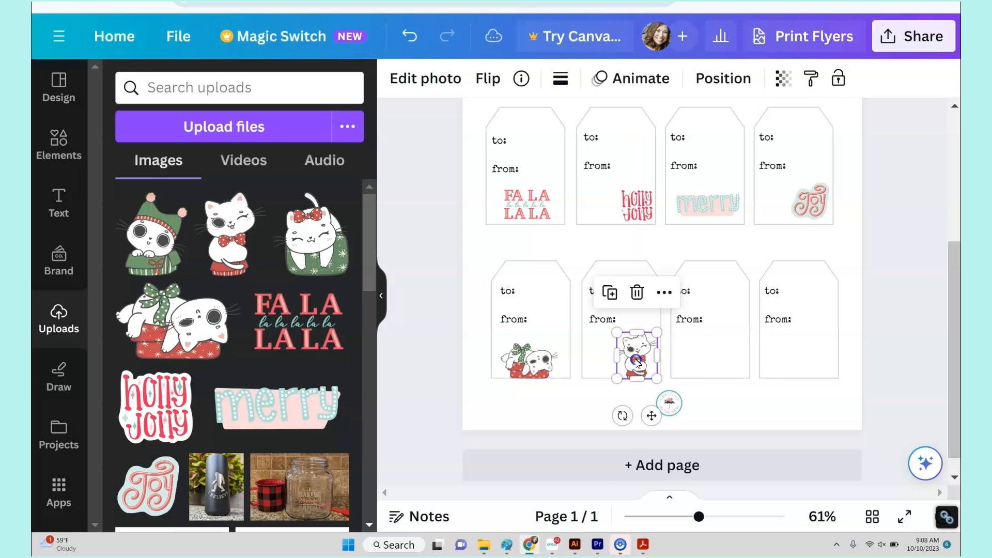
key("Up")
key("Up")
key("Up")
key("Up")
key("Up")
key("Up")
key("Up")
key("Up")
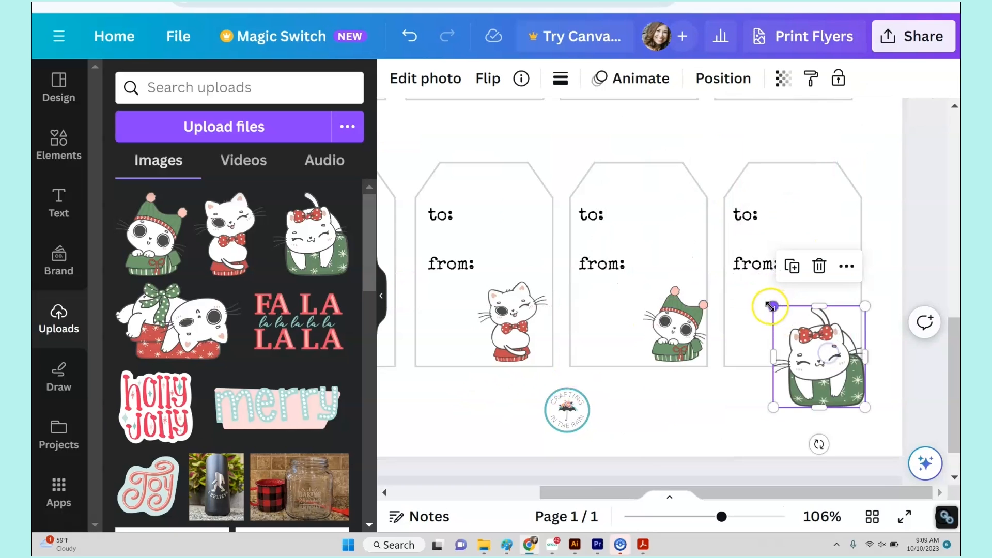
Shrink the cat on the green gift box and fit it into the lower corner of the fourth bottom-row tag.
left_click_drag(770, 304, 810, 358)
left_click_drag(840, 392, 831, 347)
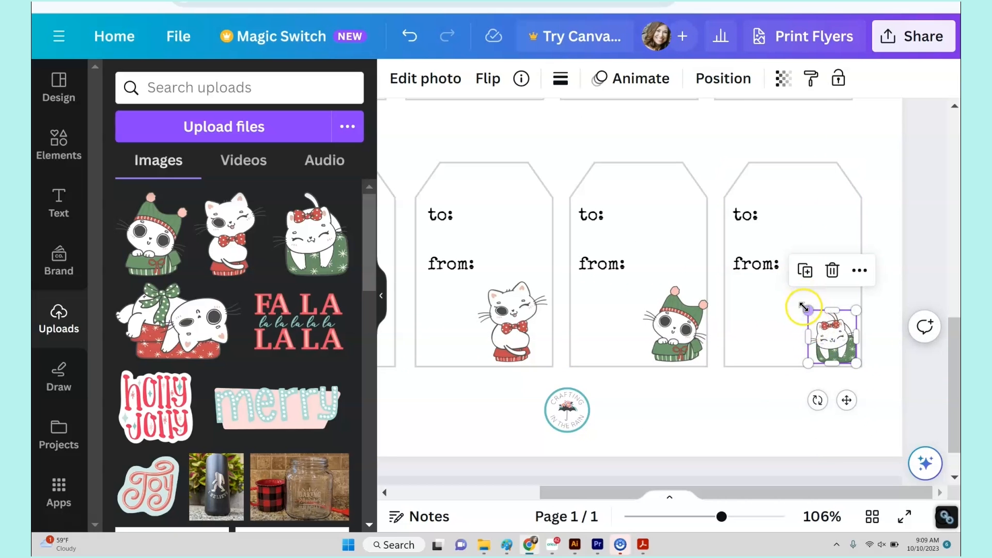
left_click_drag(801, 308, 798, 307)
left_click(699, 409)
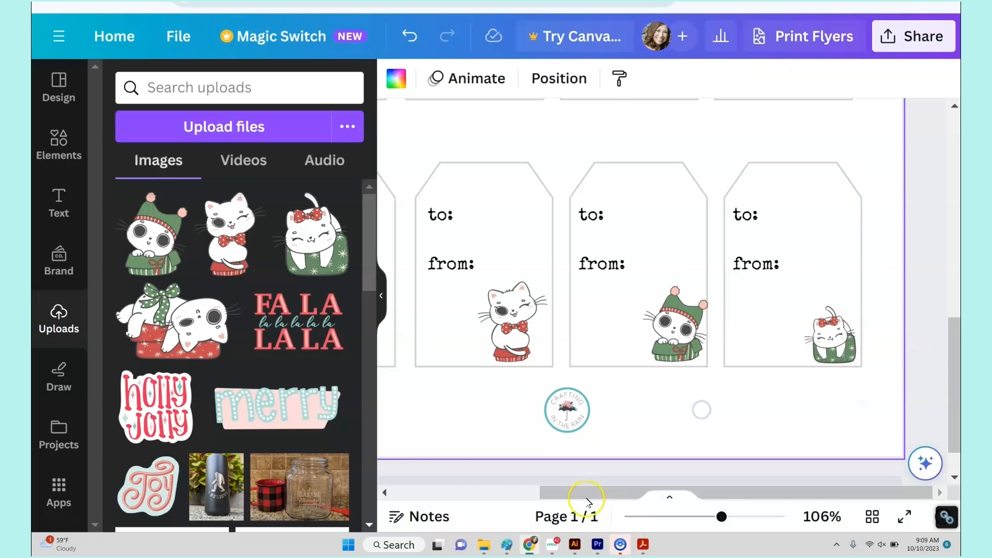
Shrink the winking cat on the second bottom-row tag and move the lying cat slightly up on the first one.
left_click(380, 295)
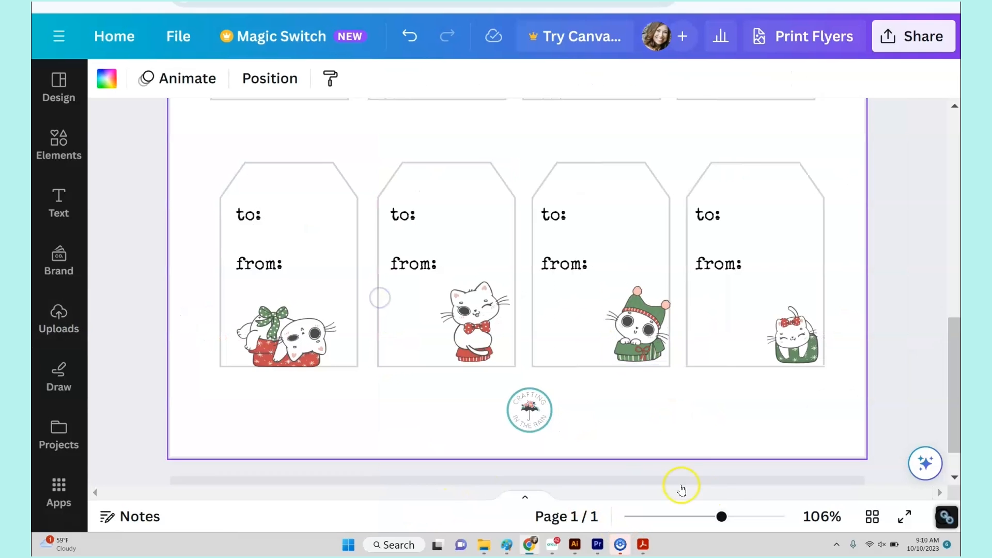
left_click_drag(722, 517, 708, 516)
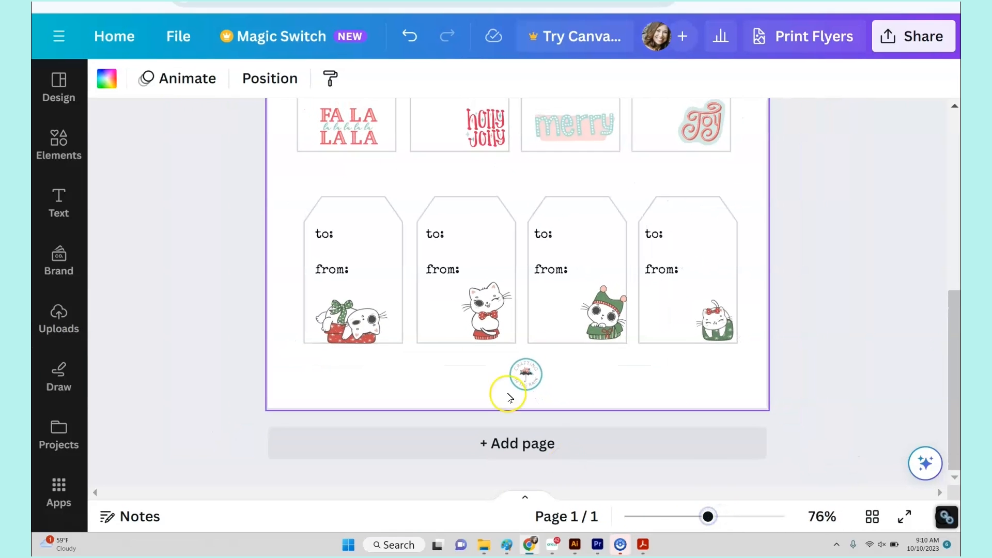
left_click(487, 325)
left_click_drag(468, 286, 473, 294)
left_click(359, 323)
left_click_drag(357, 320, 359, 315)
left_click(614, 382)
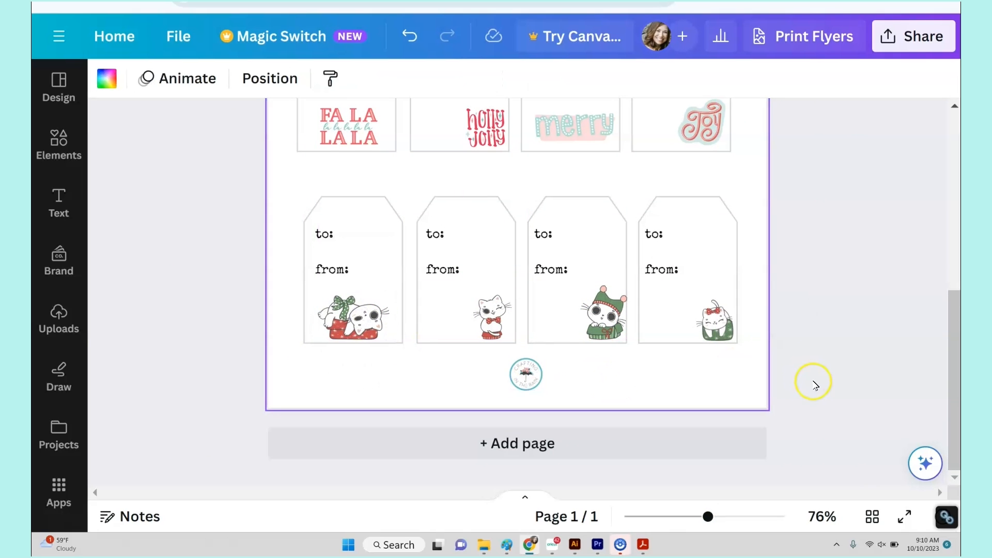
Set up a download of the tag sheet as PDF Print with the Flatten PDF option.
left_click(896, 230)
left_click_drag(954, 348, 954, 150)
left_click(899, 25)
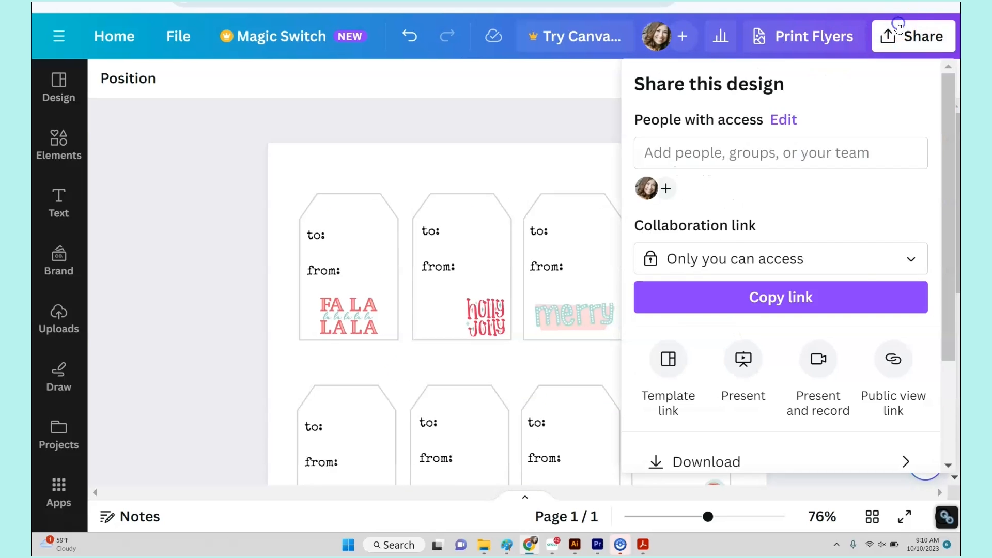
scroll(945, 250, "down", 3)
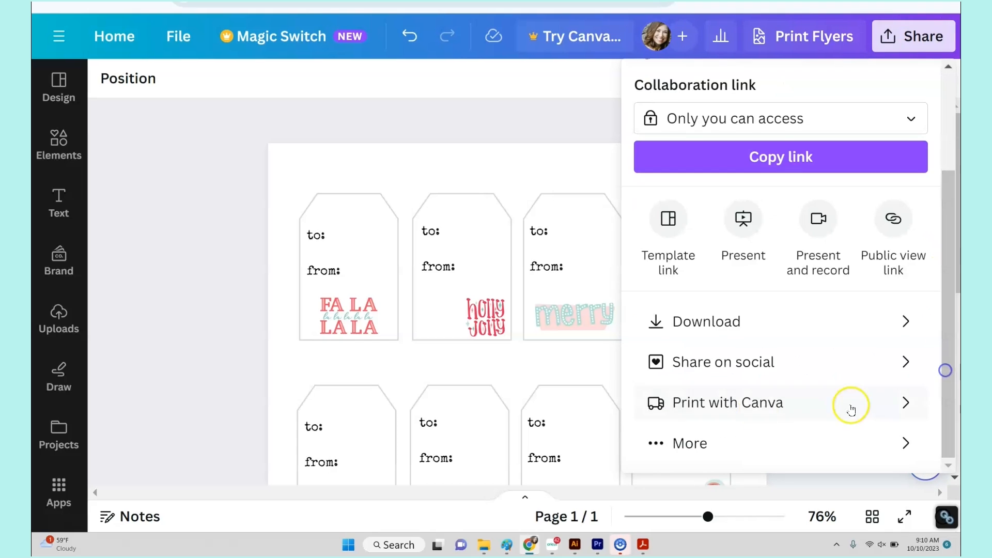
left_click(772, 317)
left_click(928, 155)
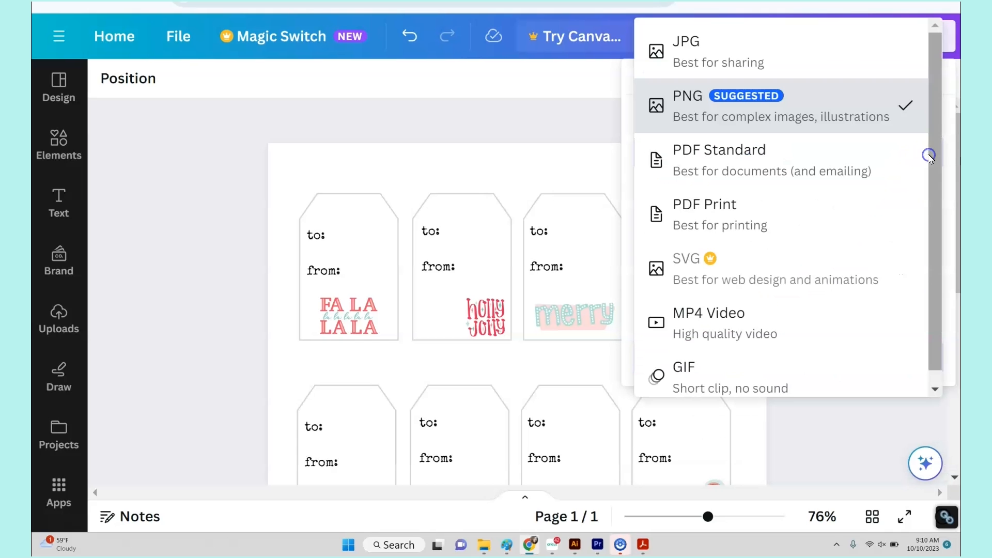
left_click(744, 207)
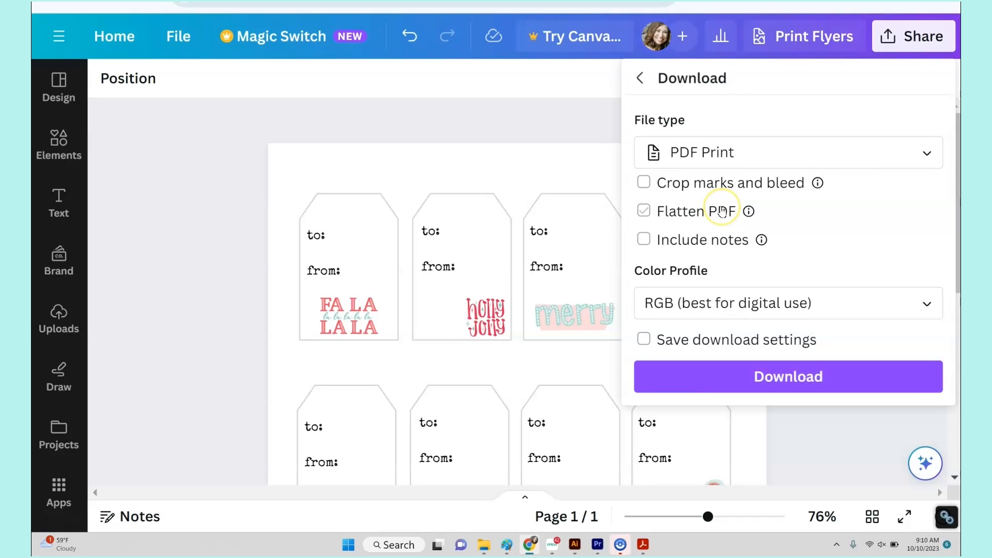
left_click(721, 212)
Download the PDF and save it as PDF tags in the HobbyScool Christmas Printables folder.
left_click(812, 376)
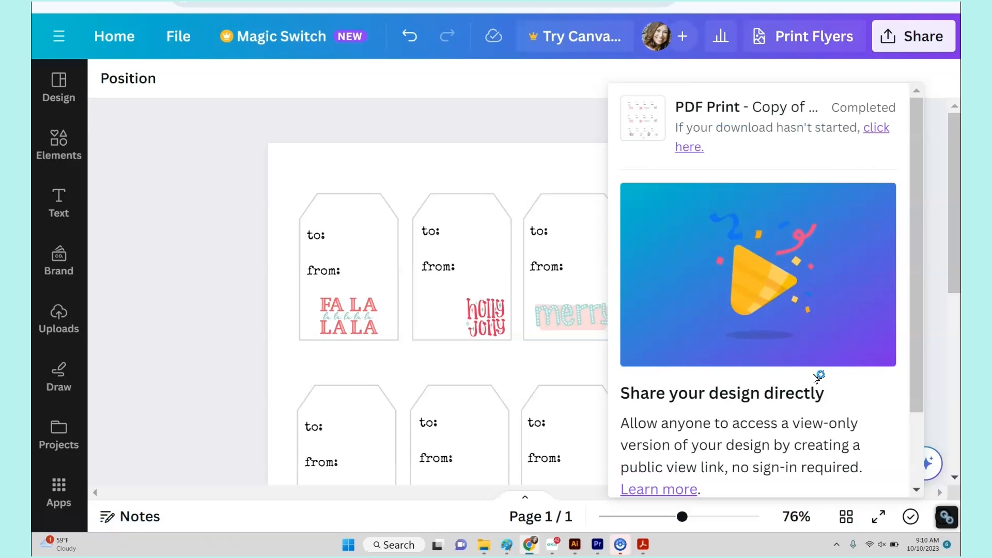
type("PDF tags")
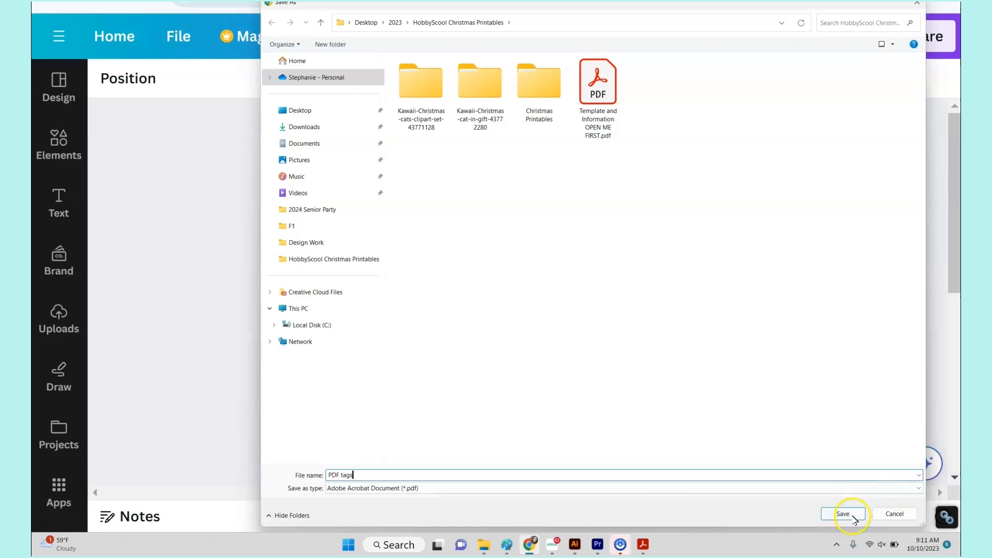
left_click(847, 515)
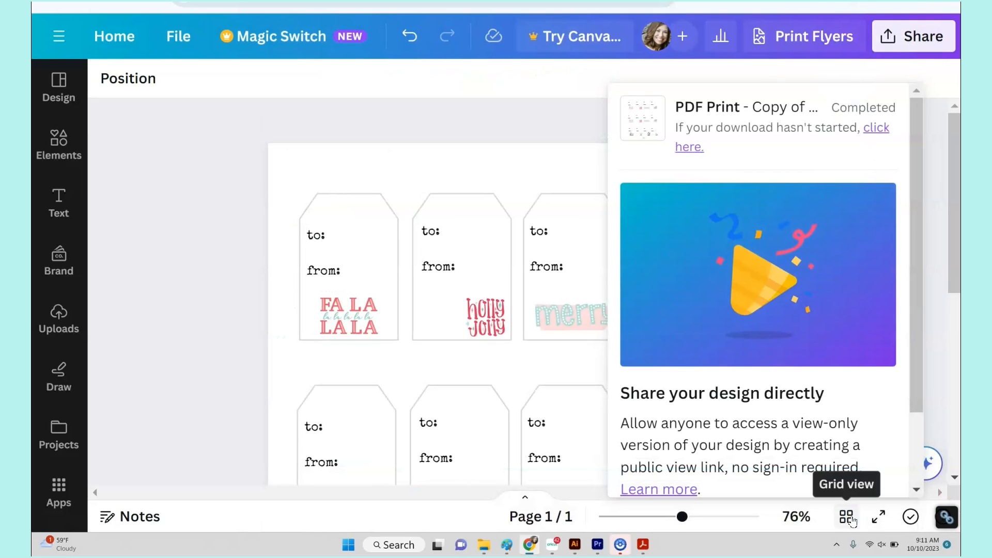
left_click(547, 110)
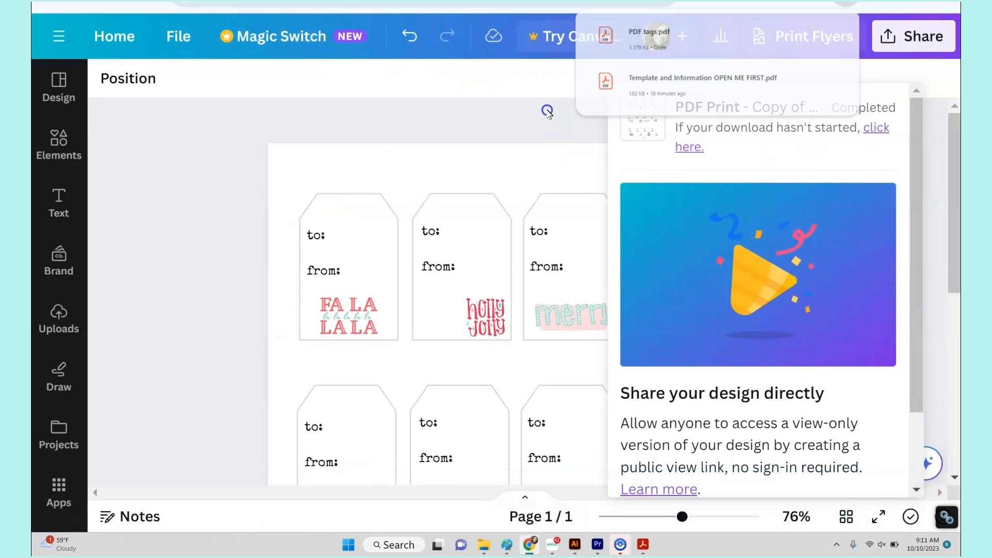
Download the tag sheet as a PNG and save it as PNG tags in the HobbyScool Christmas Printables folder.
left_click(939, 36)
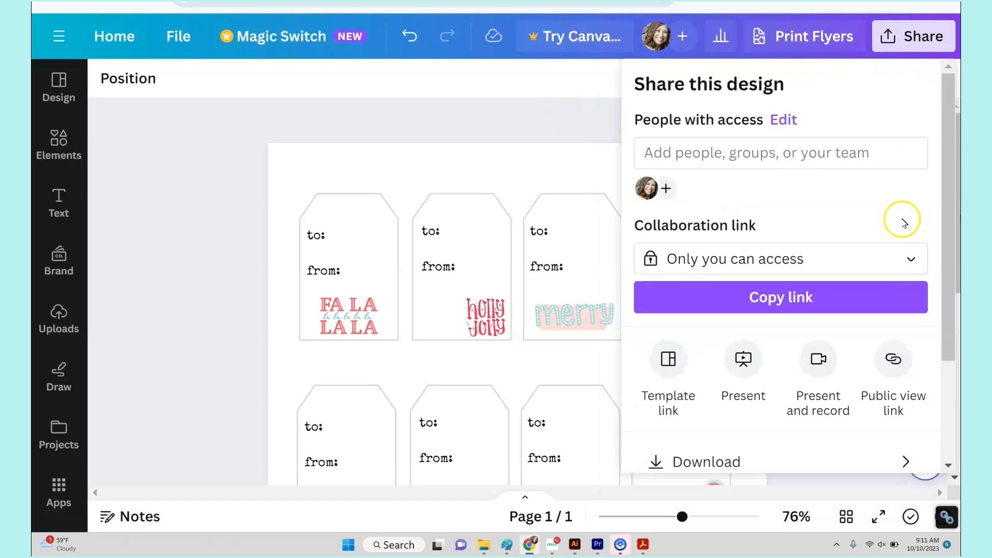
scroll(909, 437, "down", 3)
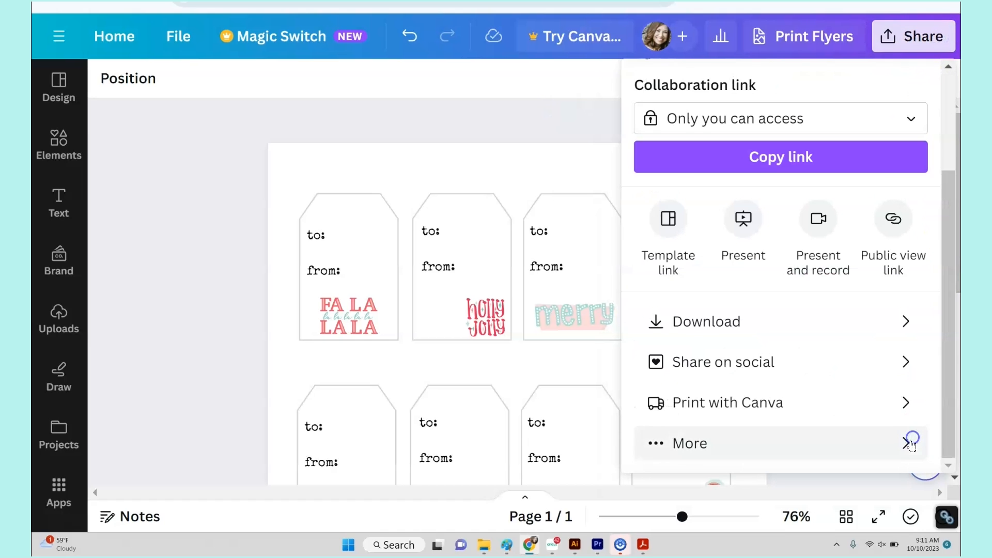
left_click(727, 321)
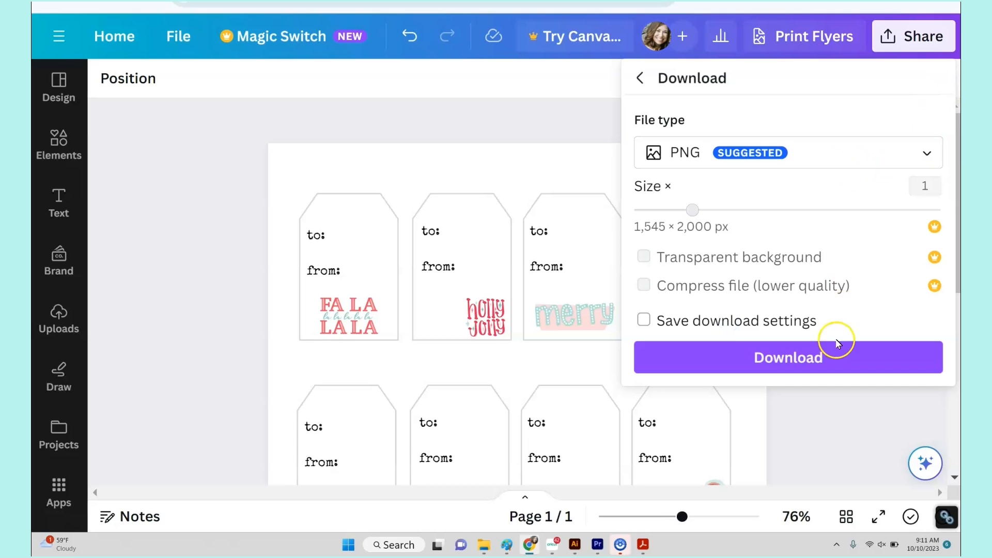
left_click(836, 362)
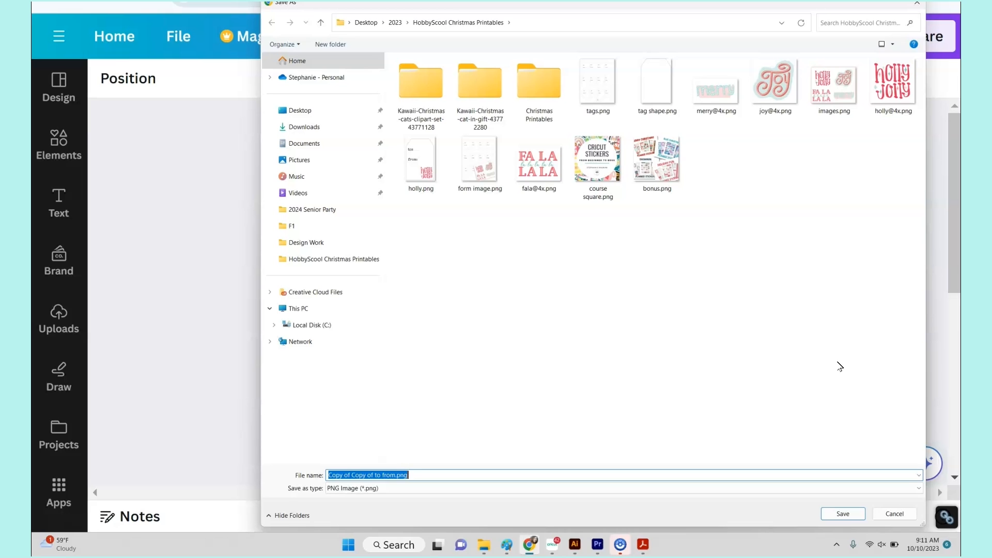
type("PNG tags")
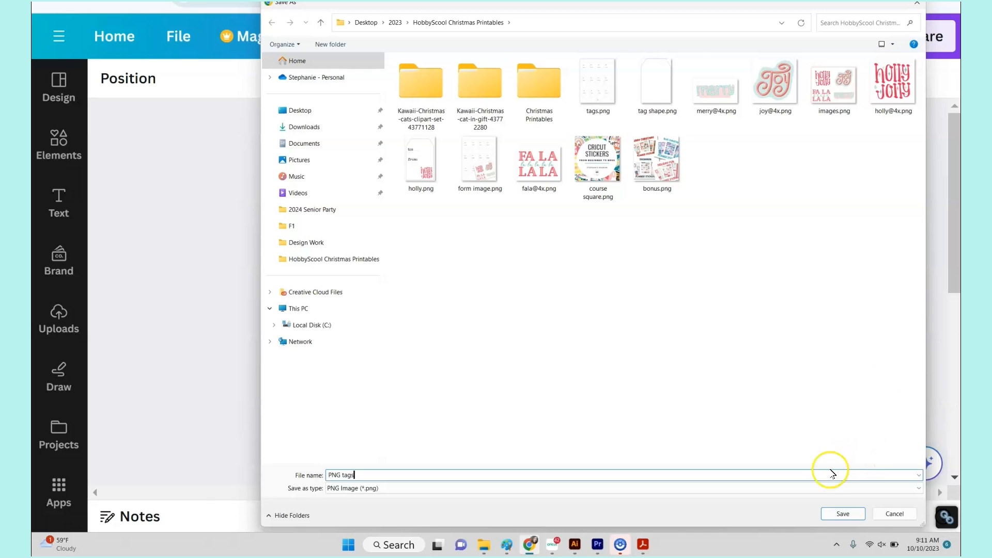
left_click(843, 514)
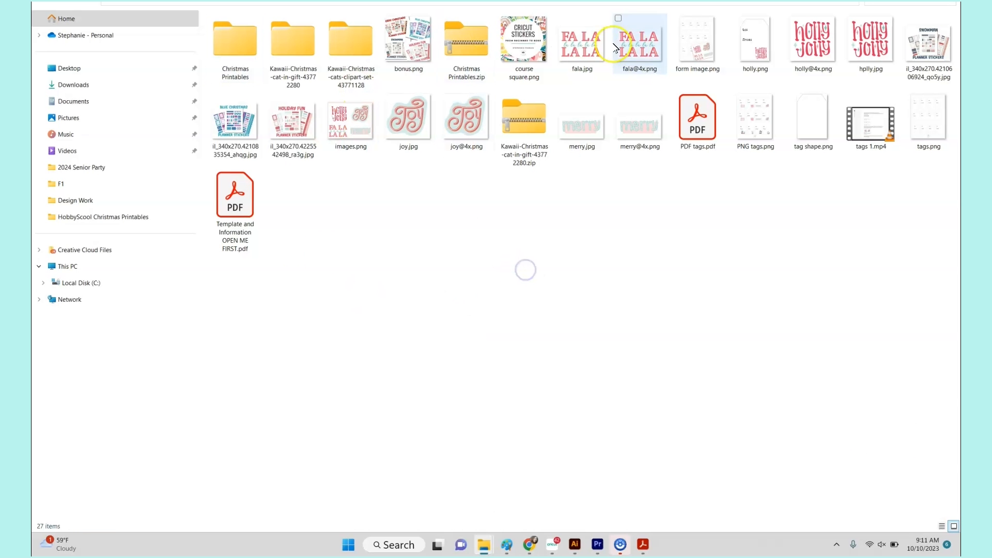
Open PDF tags.pdf from the folder in Adobe Acrobat and bring up its print settings.
double_click(694, 112)
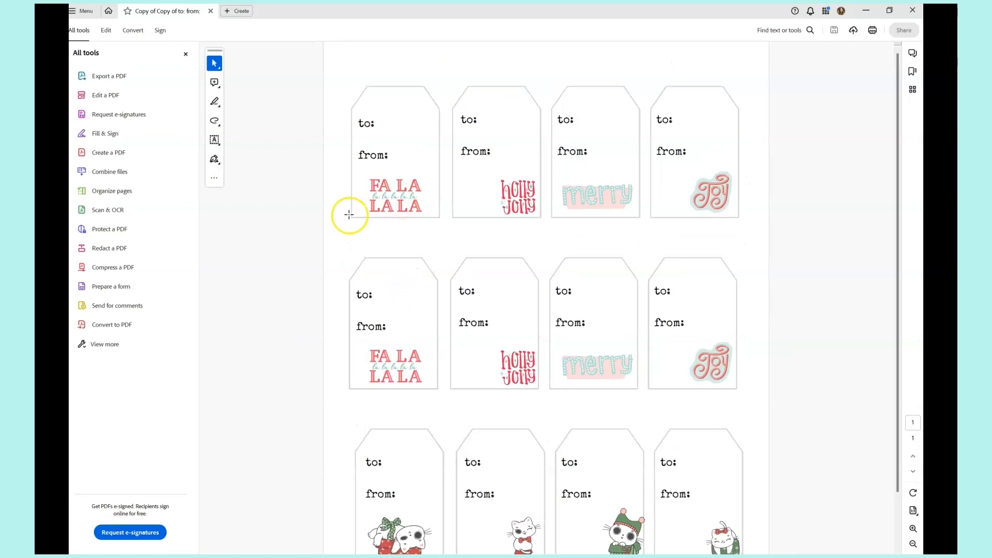
left_click(74, 12)
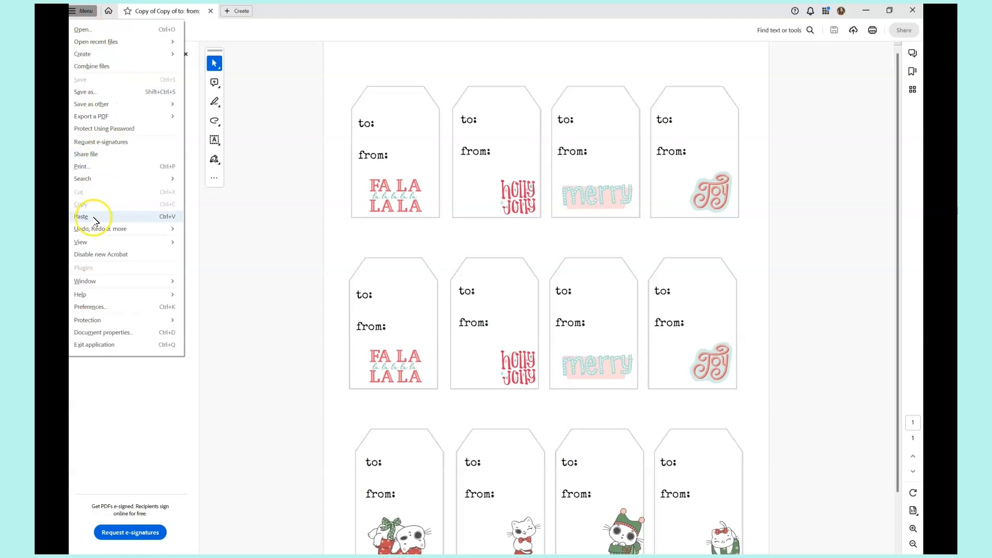
left_click(117, 166)
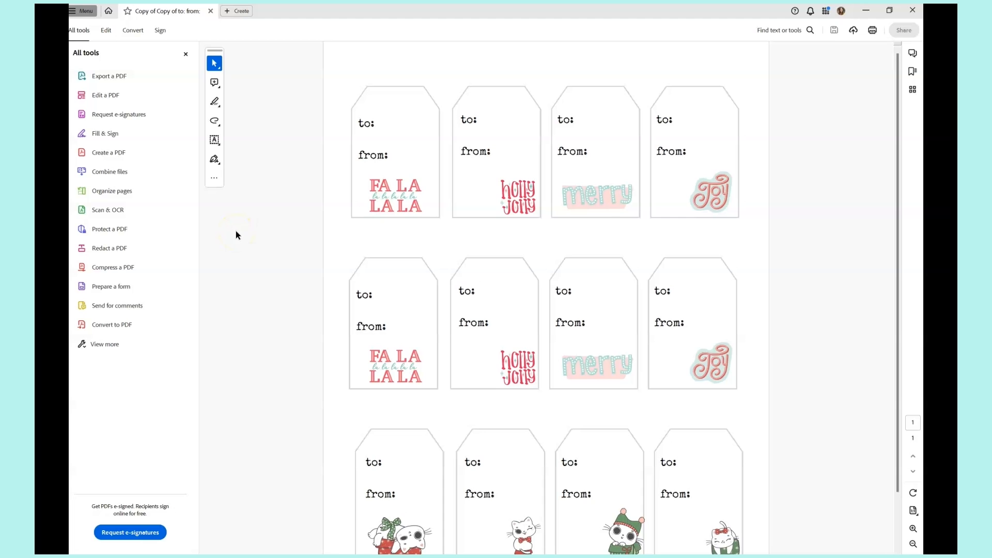
Set the HP printer's print quality to Best and print the tag sheet.
left_click(639, 326)
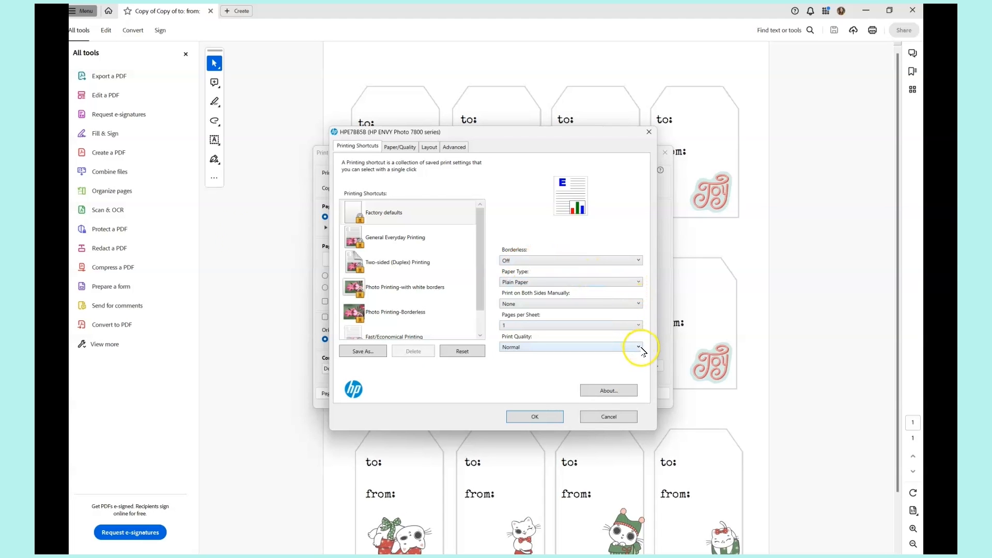
left_click(639, 347)
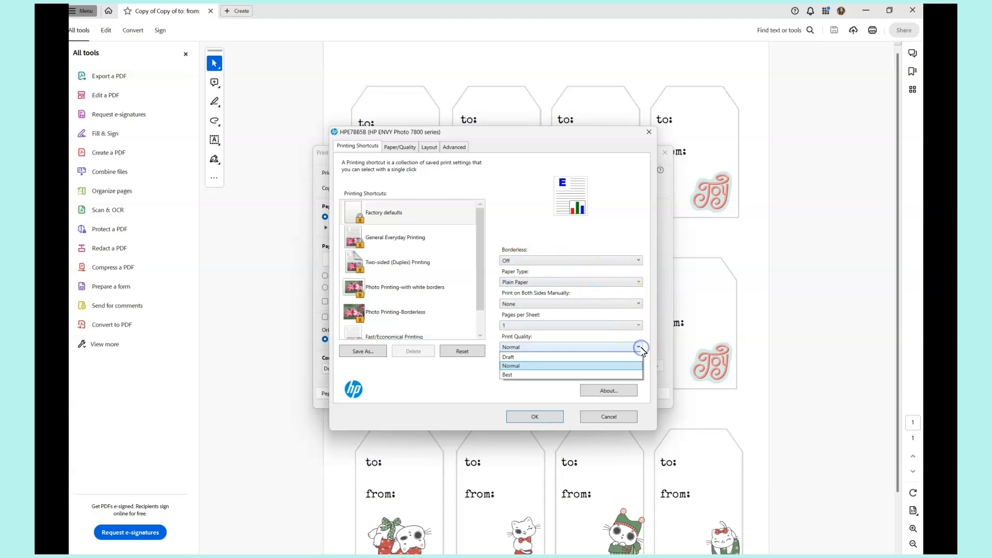
left_click(589, 378)
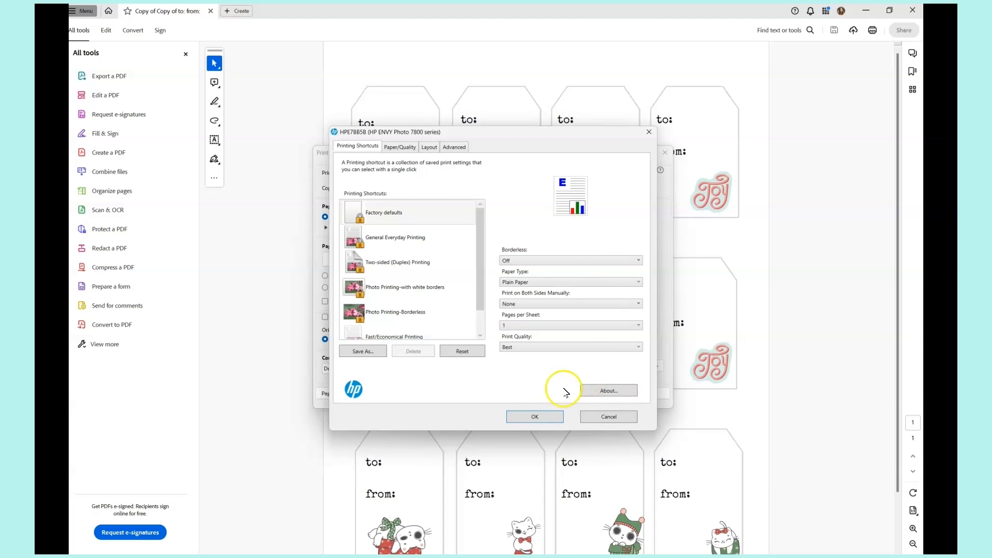
left_click(544, 419)
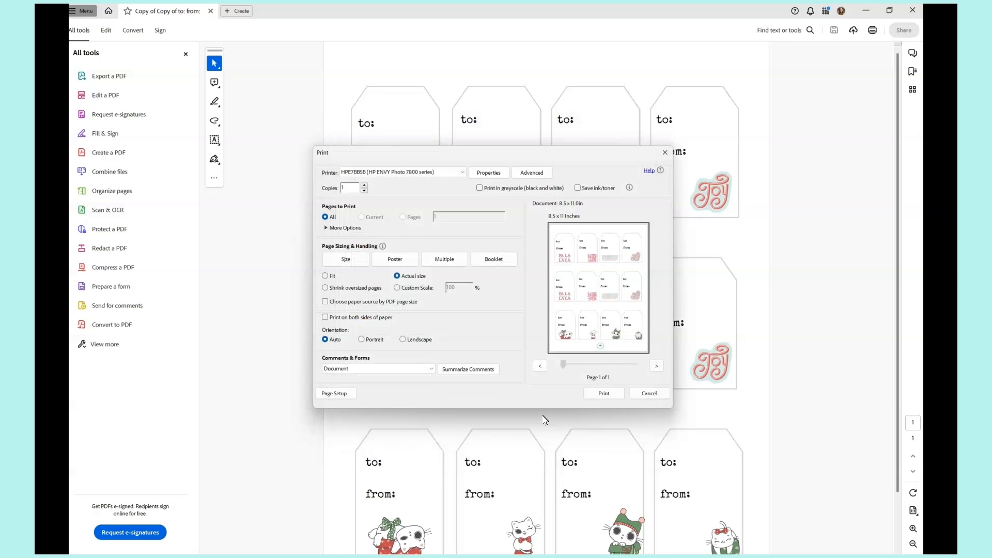
left_click(619, 395)
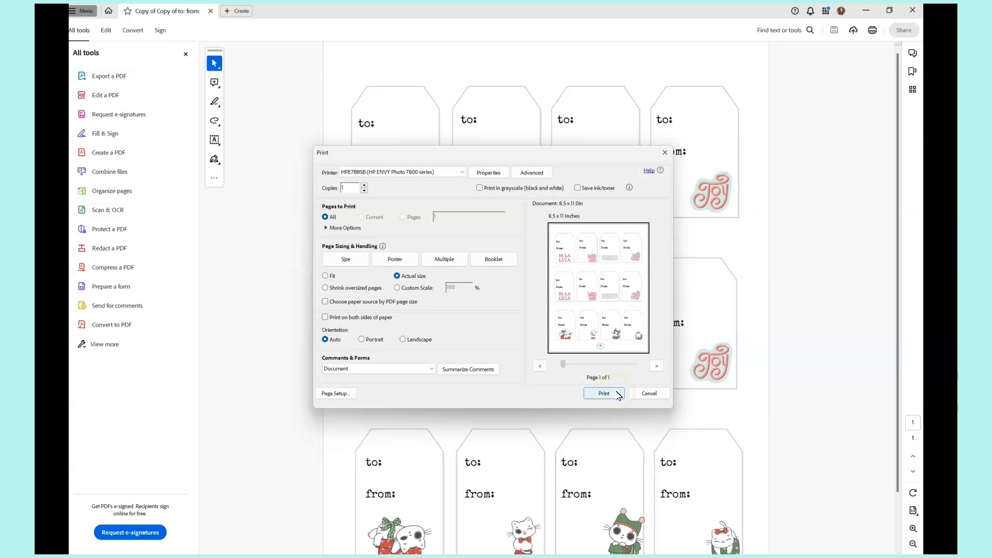